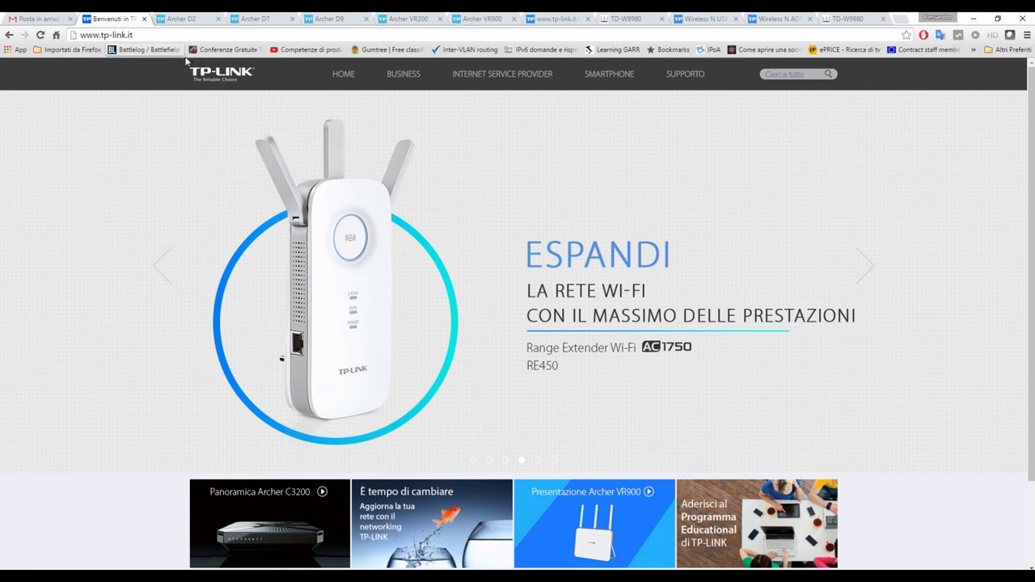
- Look through the open simulator pages of the Archer D2, D7, D9, VR200 and VR900 modem routers
left_click(180, 18)
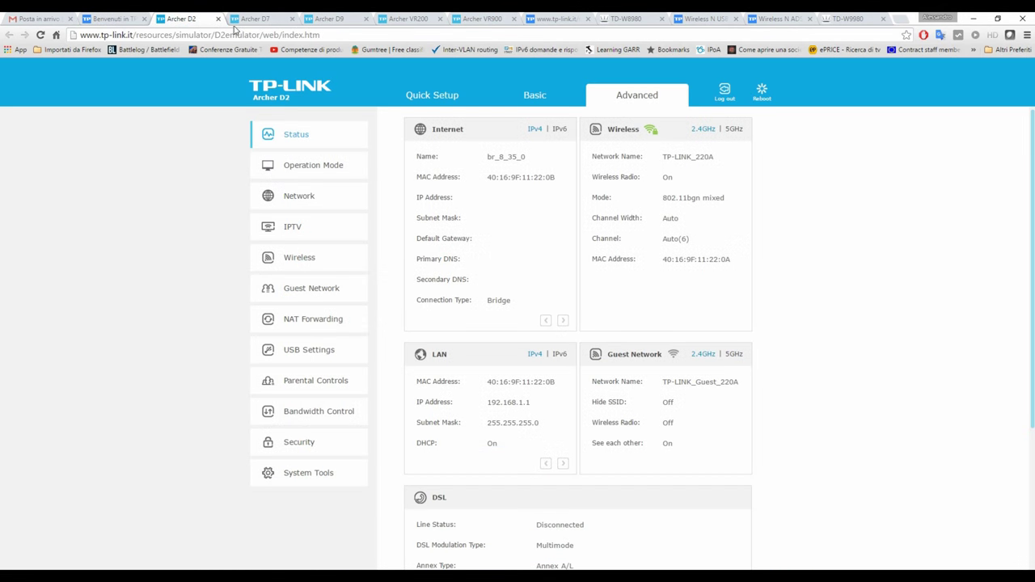
left_click(255, 17)
left_click(329, 18)
left_click(405, 18)
left_click(481, 18)
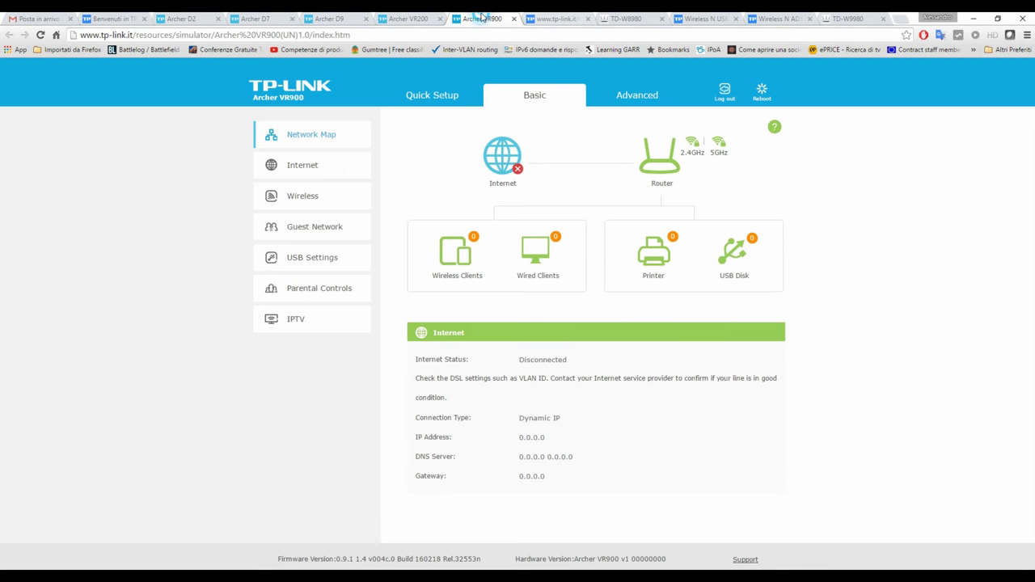
- Reload the TD-8951ND status page and look over the TD-W8980, TD-W8968, TD-W8960N and TD-W9980 simulator pages
left_click(556, 18)
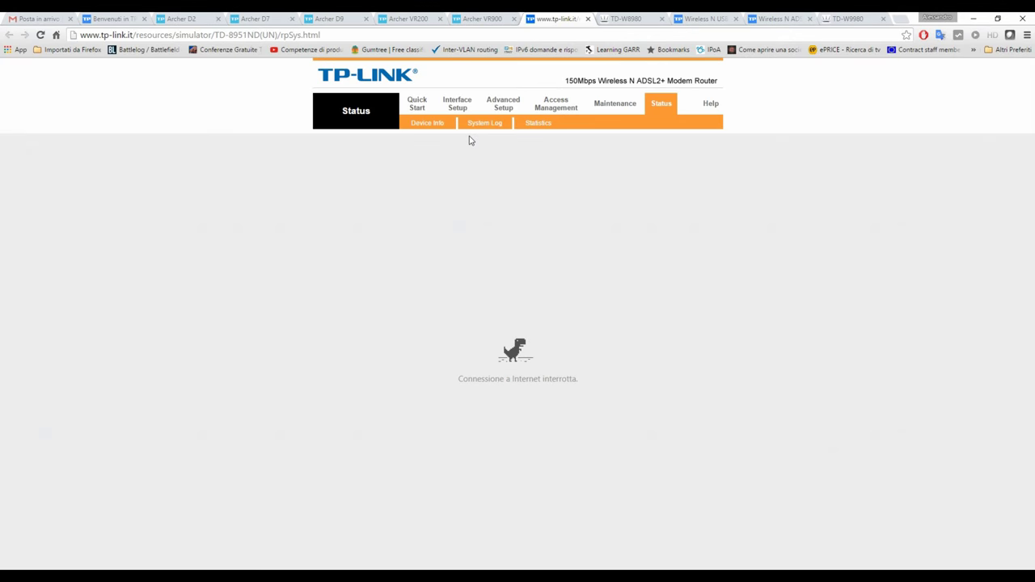
key("F5")
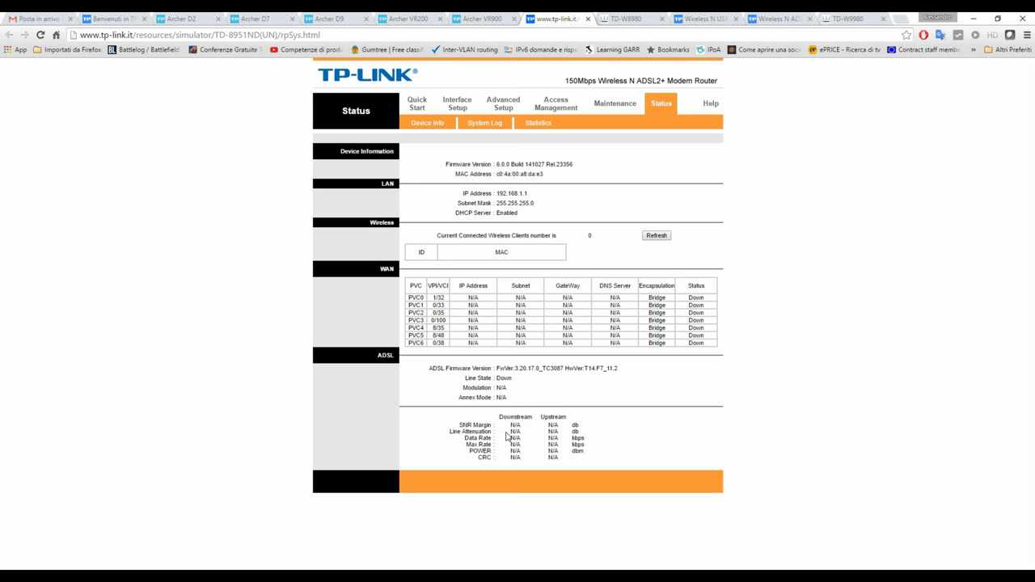
left_click(623, 19)
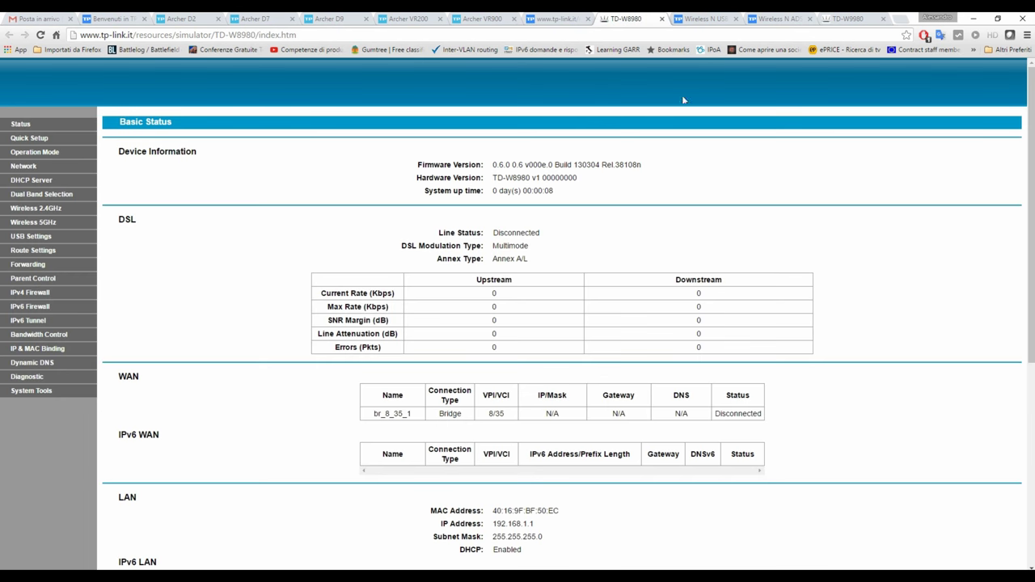
left_click(703, 21)
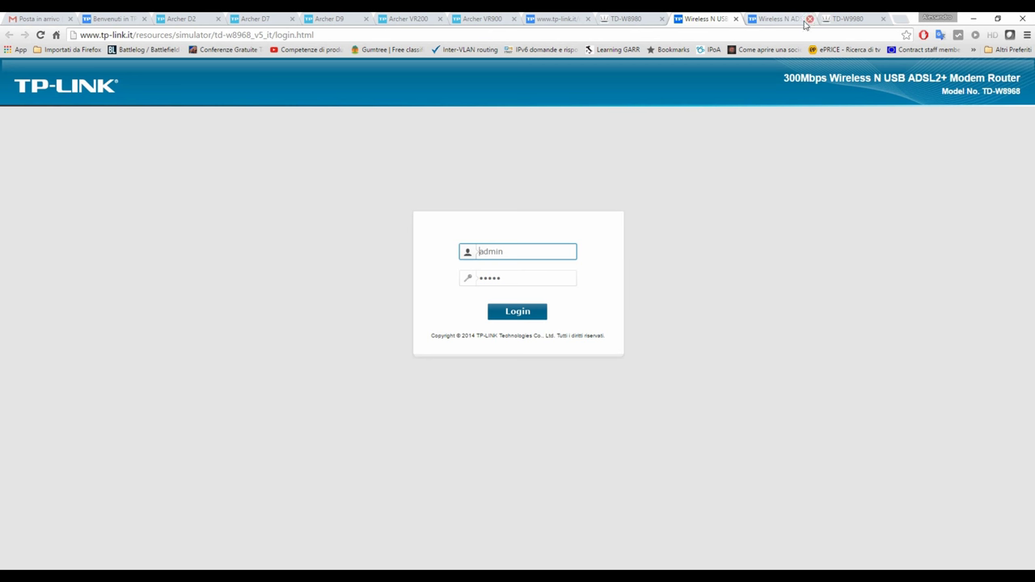
left_click(778, 19)
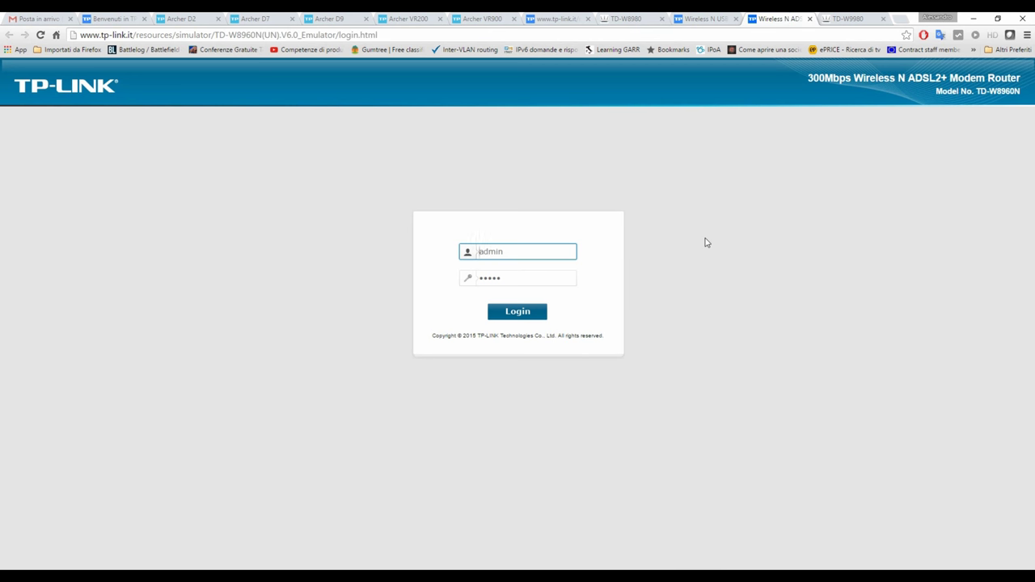
left_click(847, 18)
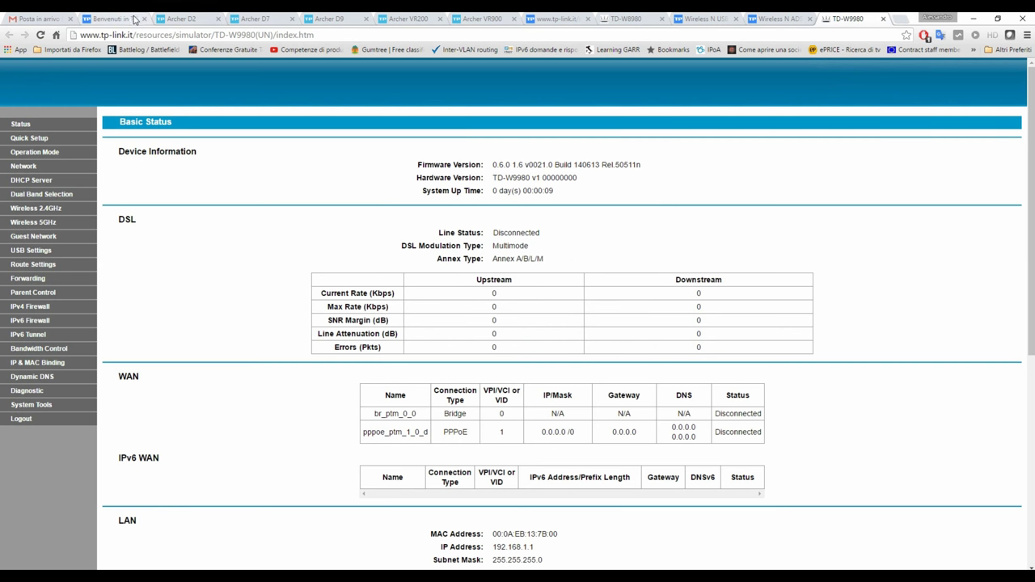
- On the Archer D2 simulator page, replace the web address with the router address 192.168.1.1 without loading it
left_click(179, 19)
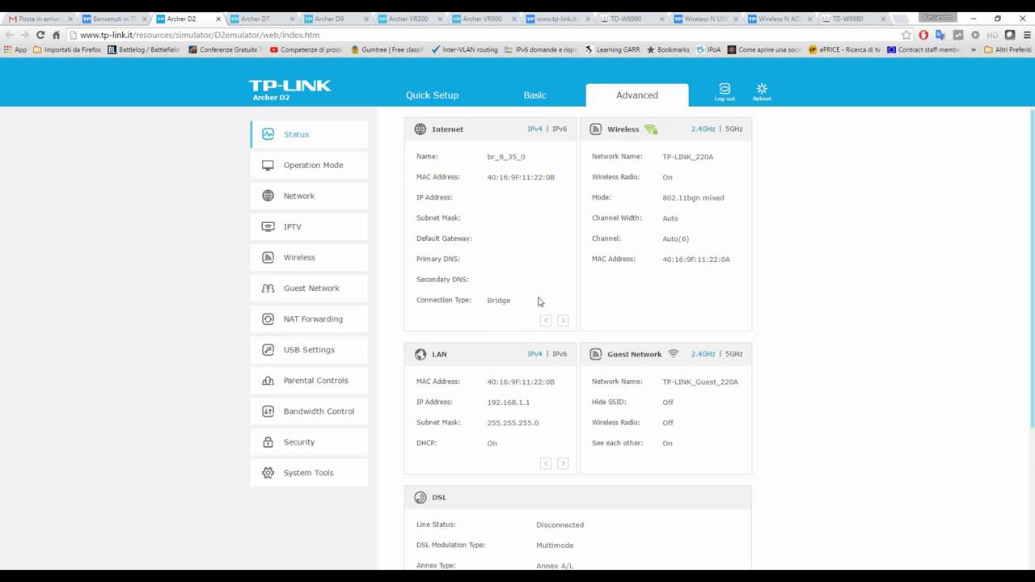
left_click(323, 36)
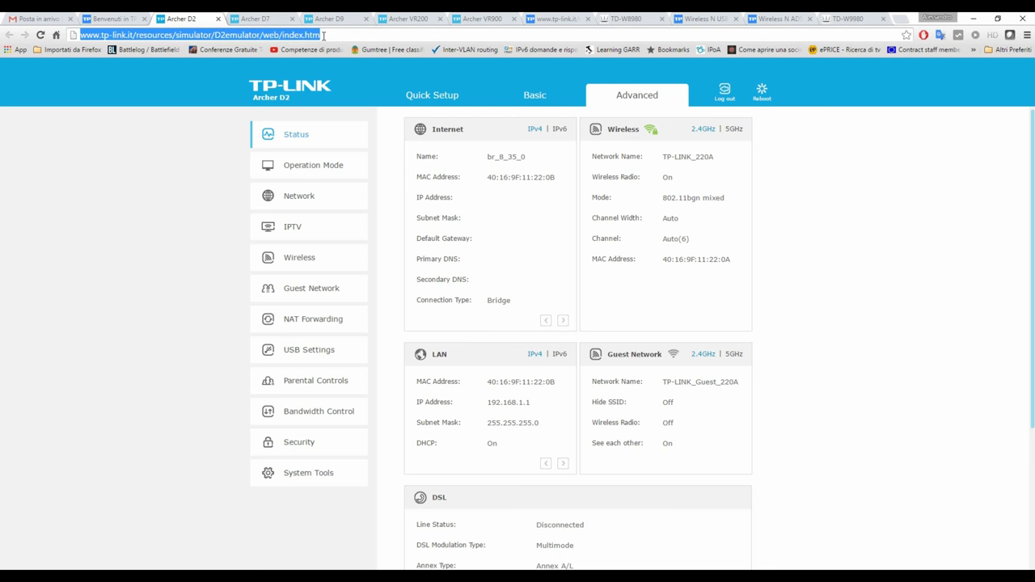
type("192.16")
type("8.168")
key("BackSpace")
key("BackSpace")
type(".1")
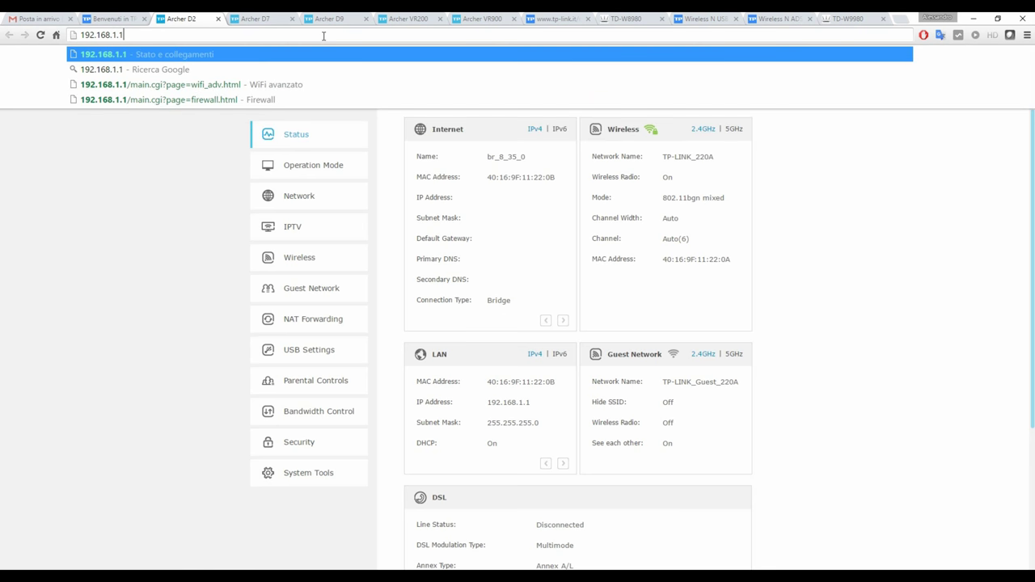
left_click(205, 237)
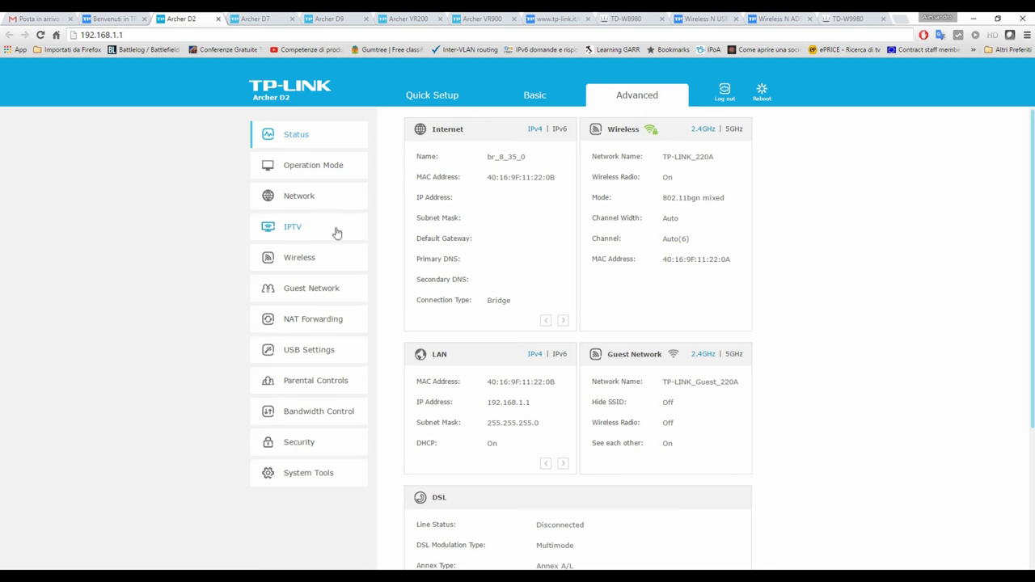
- Start a new Virtual Servers entry under NAT Forwarding on the Archer D2
left_click(303, 322)
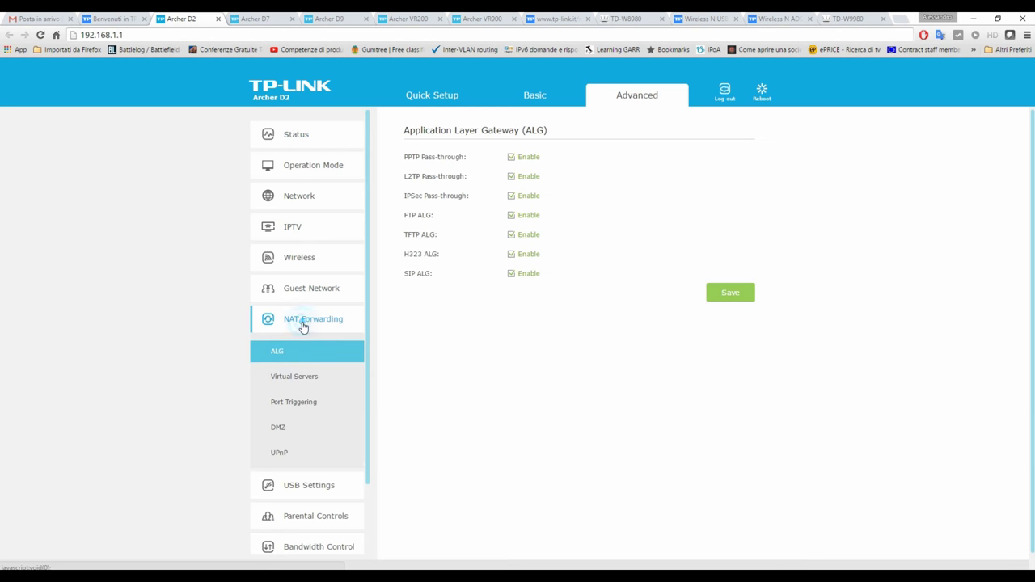
left_click(308, 381)
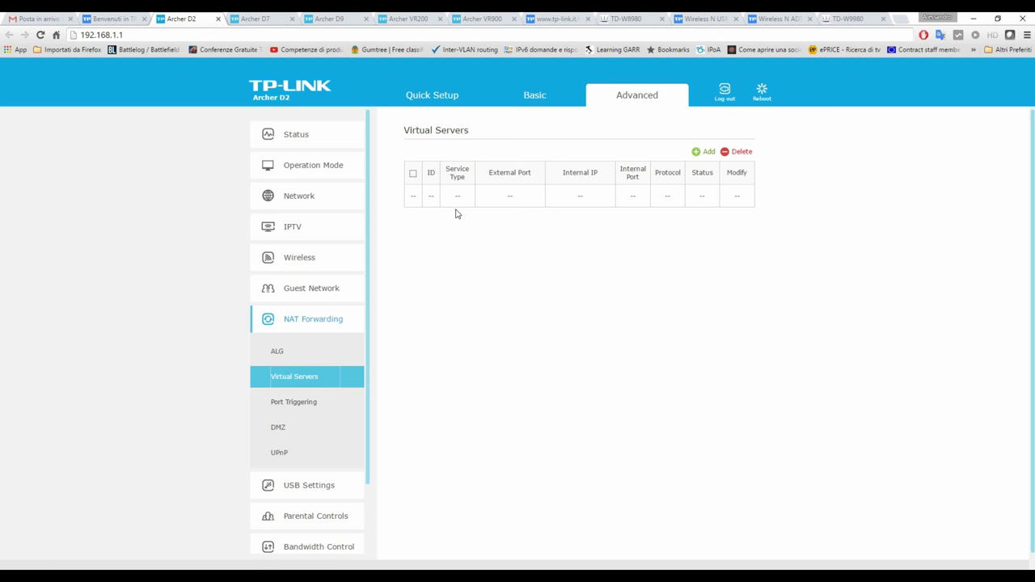
left_click(697, 152)
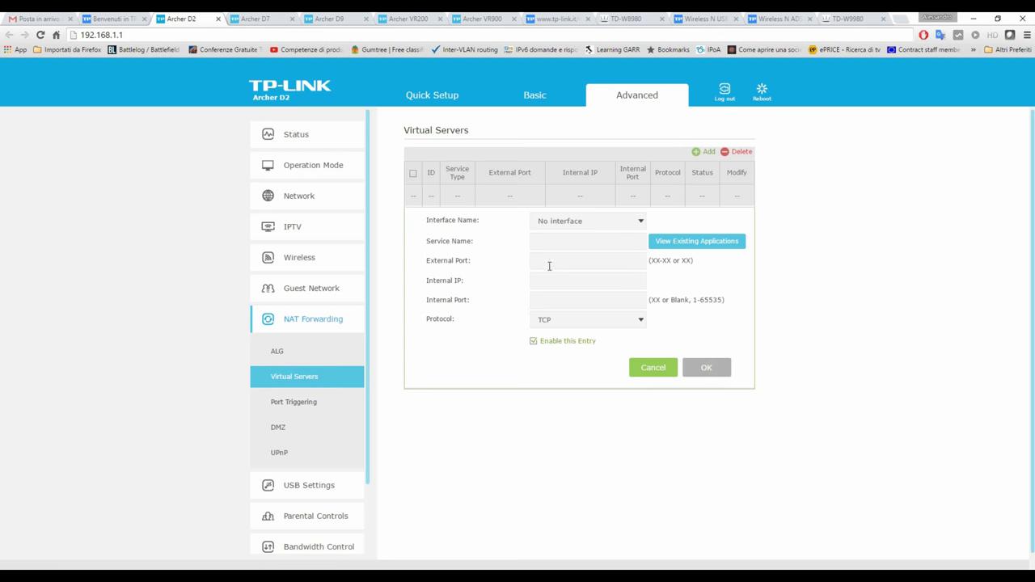
- Name the virtual server's service ipcamera and set its external port to 9000
left_click(567, 226)
left_click(573, 229)
left_click(582, 243)
type("ipcamera")
left_click(574, 261)
type("9000")
key("Tab")
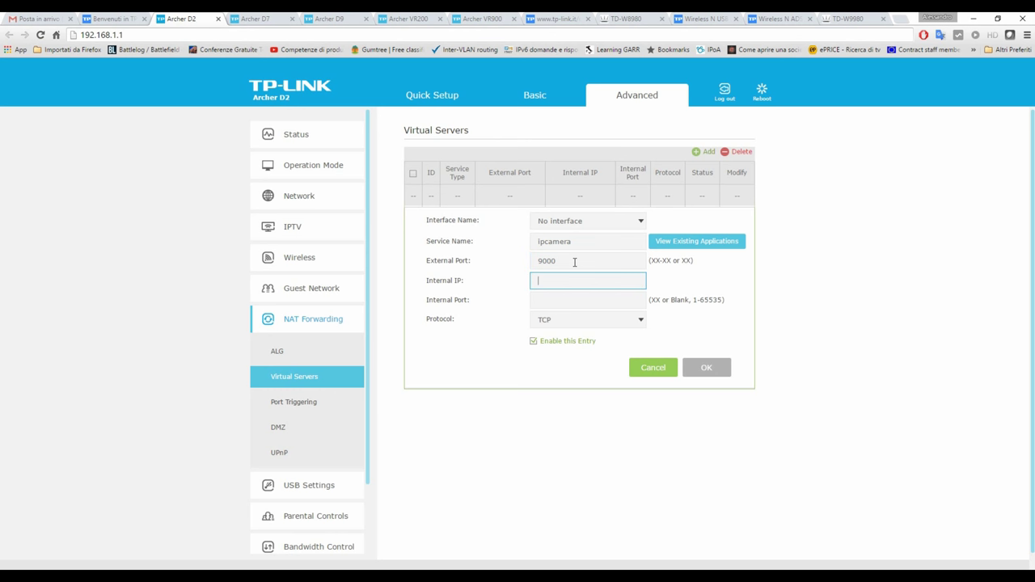
- Set the virtual server's internal IP to 192.168.1.200 and its internal port to 9000
type("9000")
key("Tab")
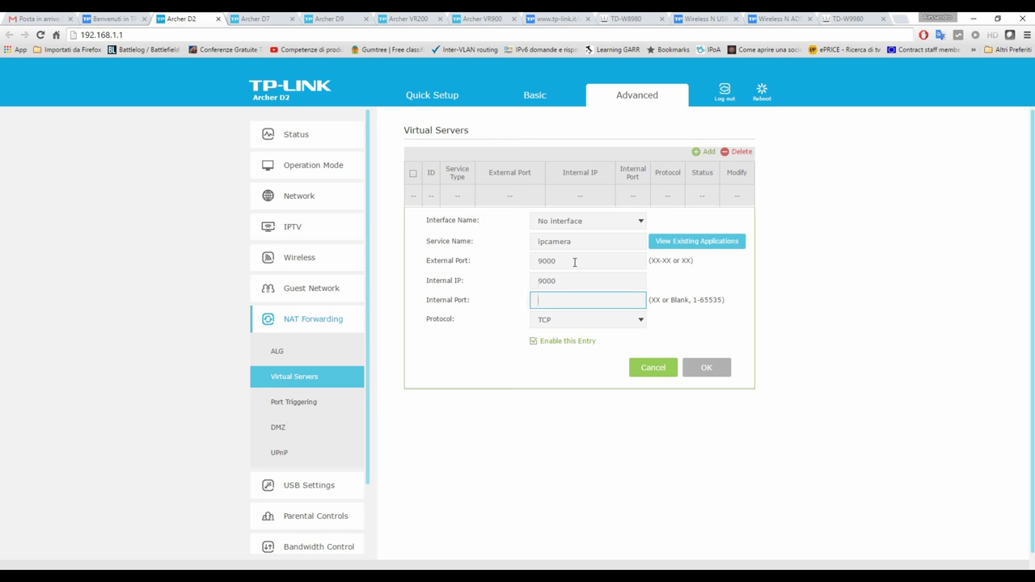
double_click(566, 280)
type("192.168.1.")
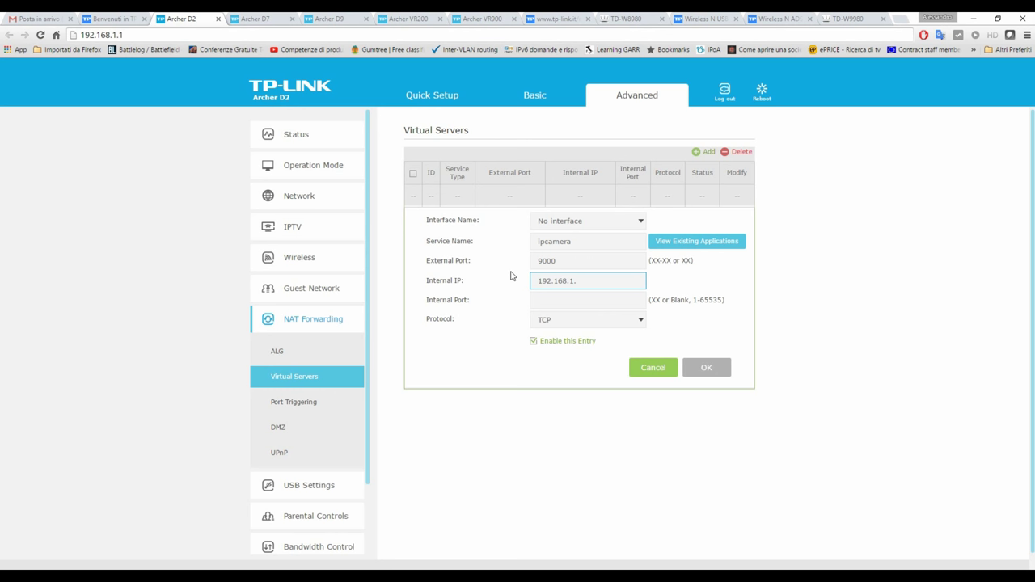
type("200")
left_click(578, 299)
type("9000")
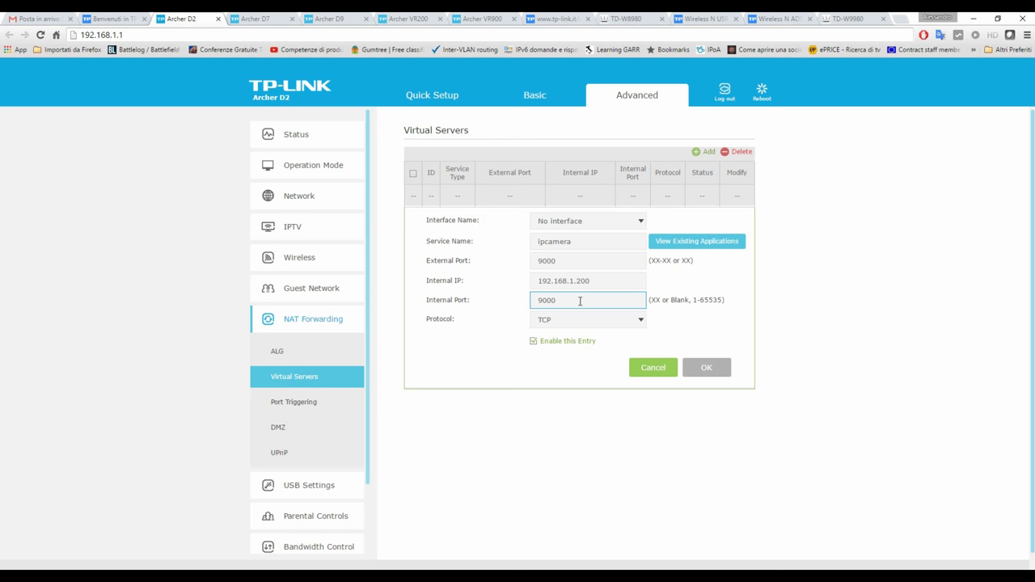
- Set the entry's protocol to ALL, check the interface choices, and leave the virtual server form without saving
left_click(587, 321)
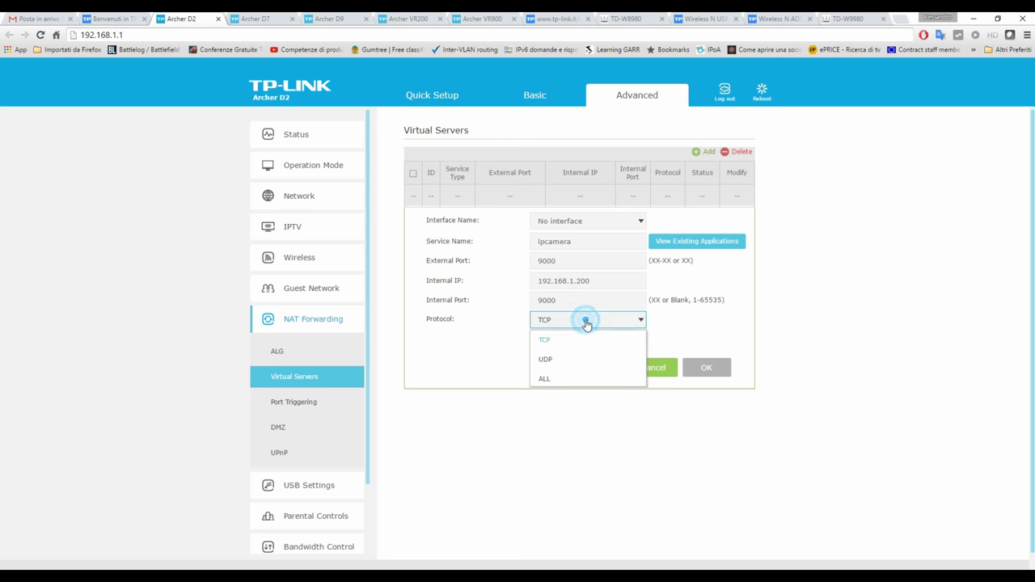
left_click(567, 380)
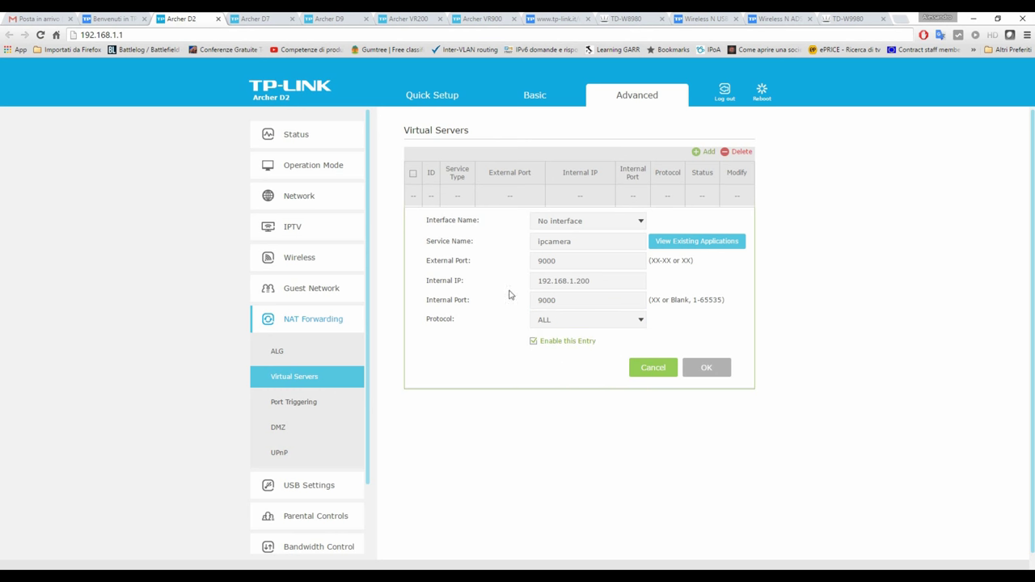
left_click(619, 220)
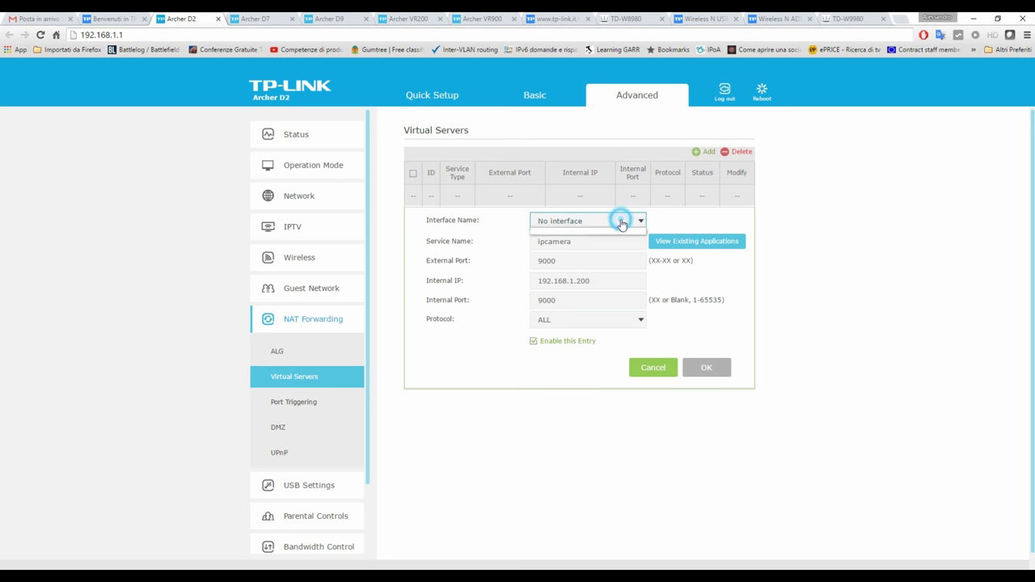
left_click(742, 283)
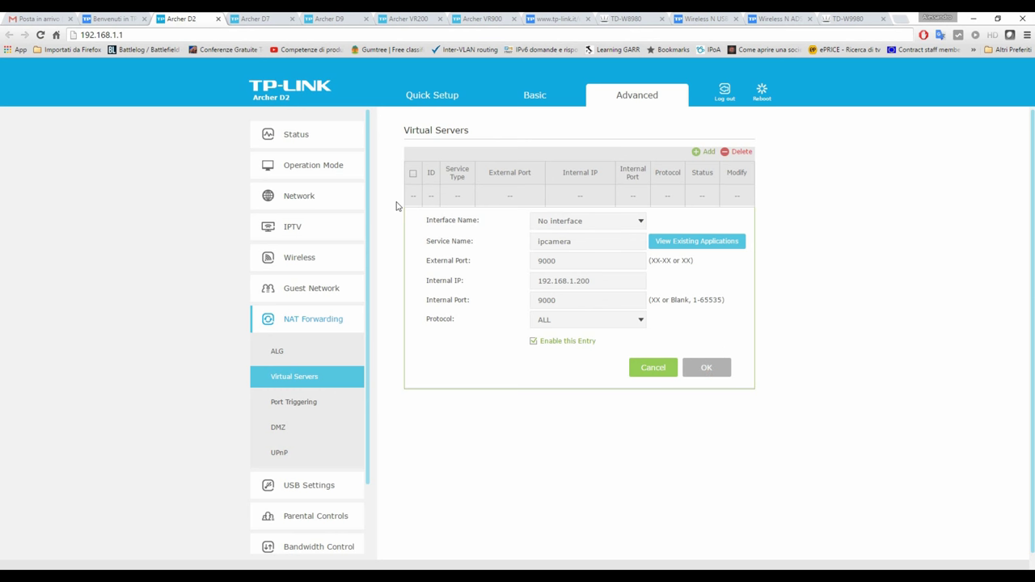
left_click(312, 377)
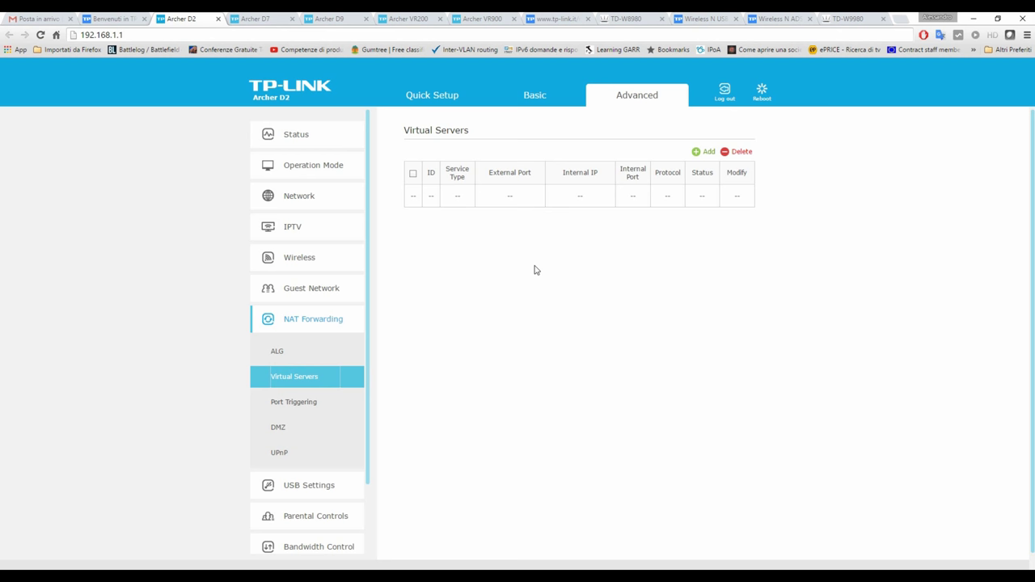
- Look over the Archer D7, D9, VR200 and VR900 simulator pages to compare their interfaces with the D2
left_click(255, 18)
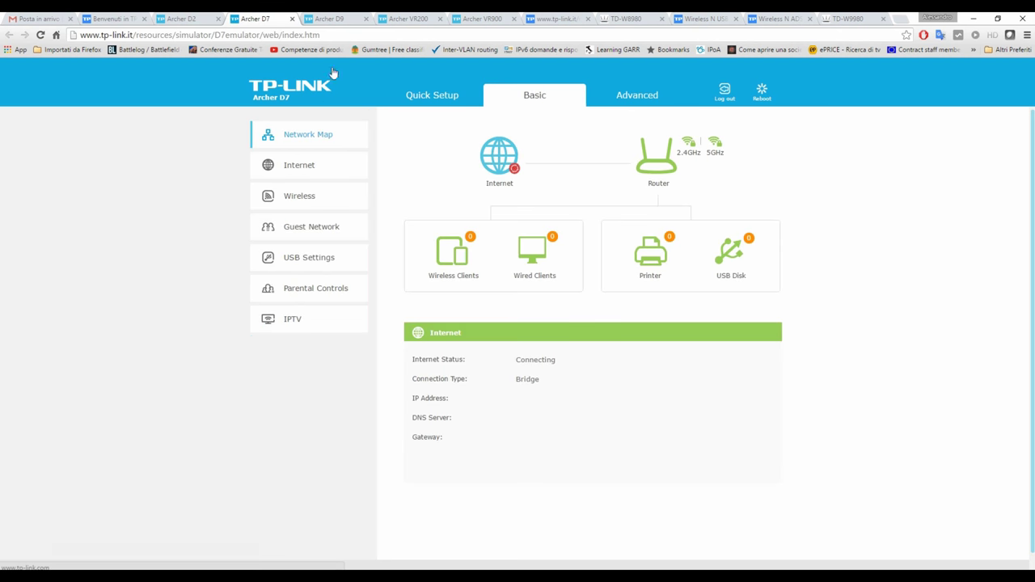
left_click(338, 18)
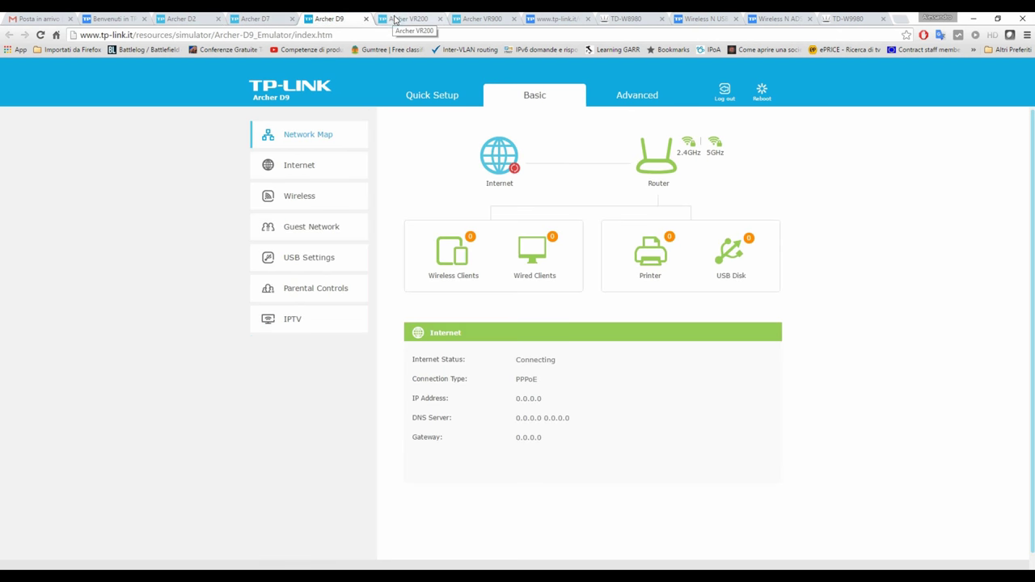
left_click(394, 20)
key("ctrl+Tab")
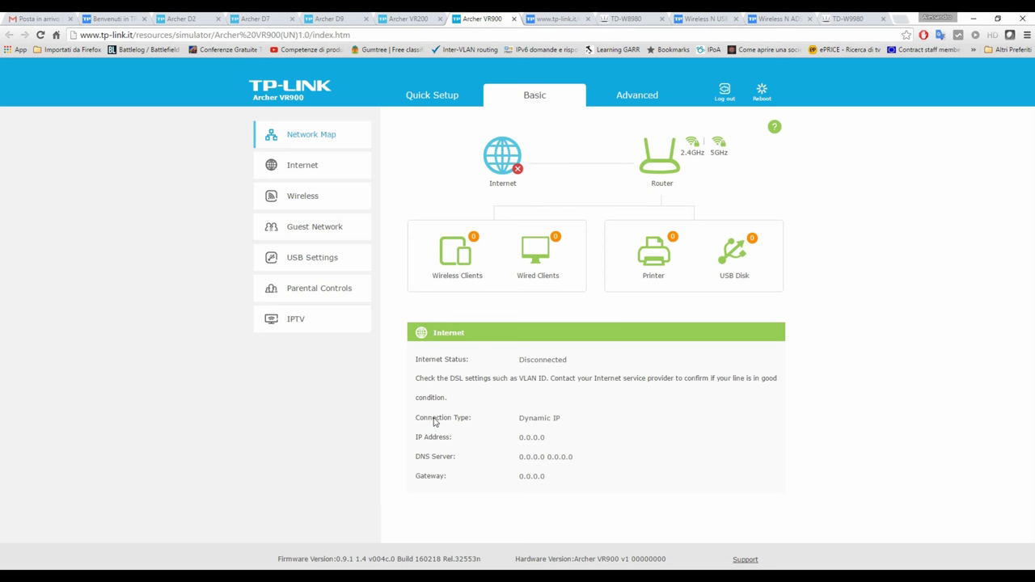
- On the TD-8951ND simulator page, replace the web address with the router address 192.168.1.1 and confirm it
left_click(558, 19)
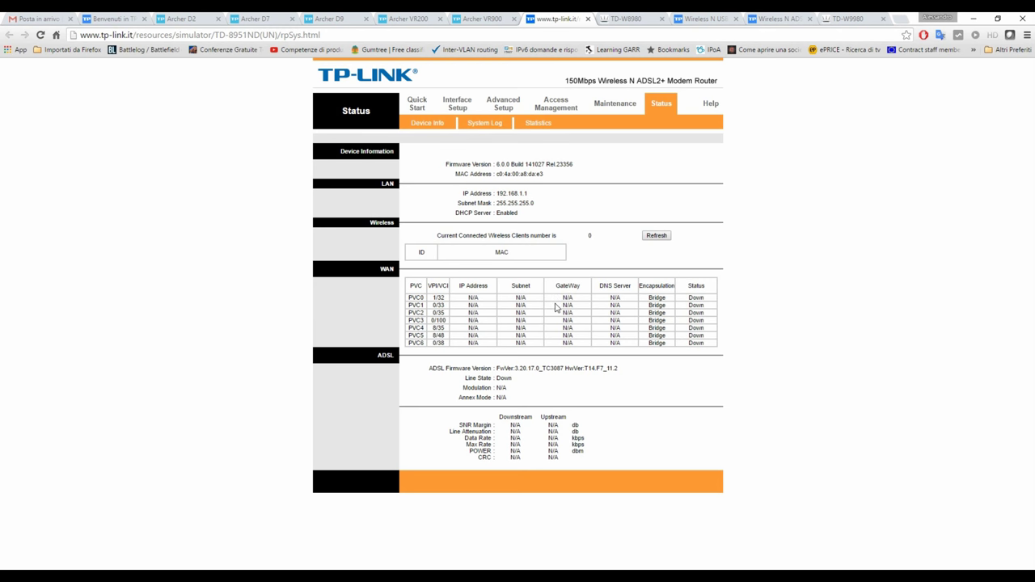
left_click(379, 35)
type("192.168.")
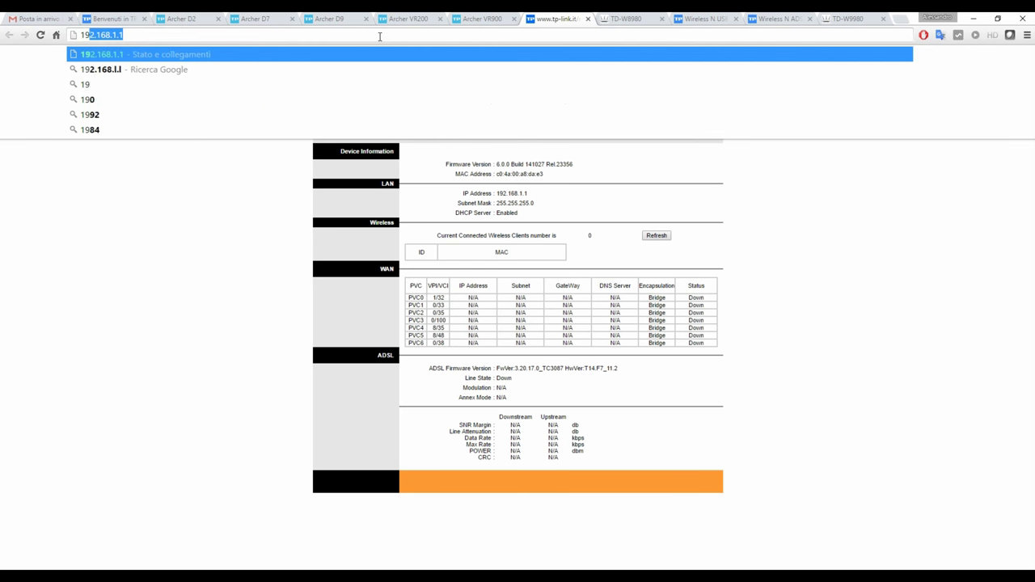
type("1.1")
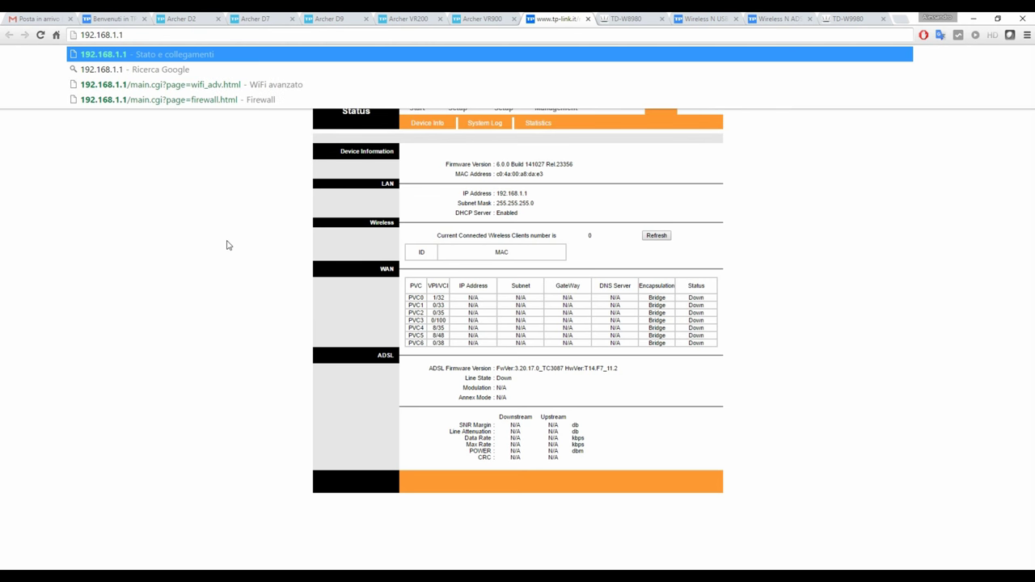
key("Return")
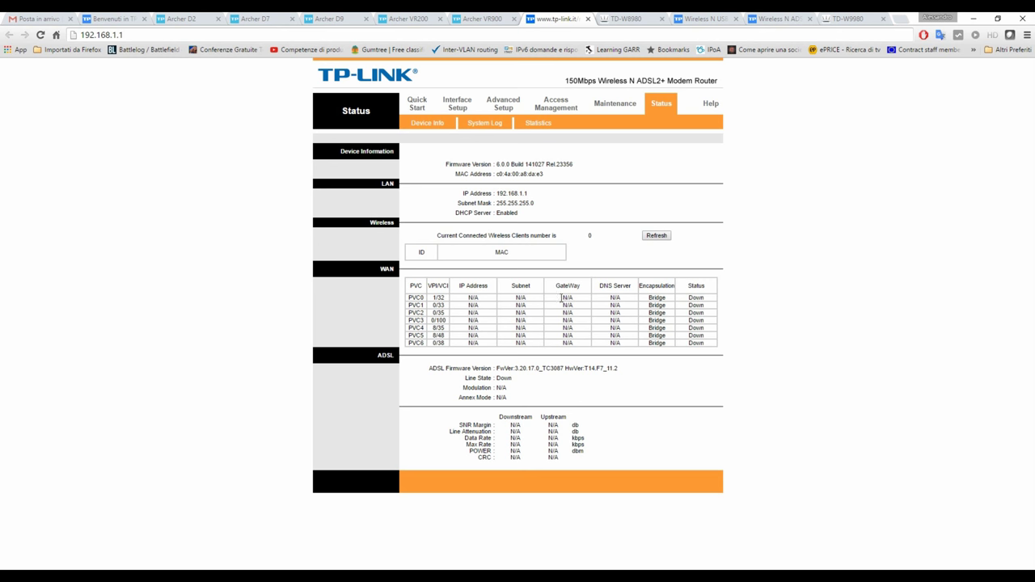
- Open the NAT settings under Advanced Setup, try to choose a virtual circuit, and reopen the NAT page
left_click(503, 108)
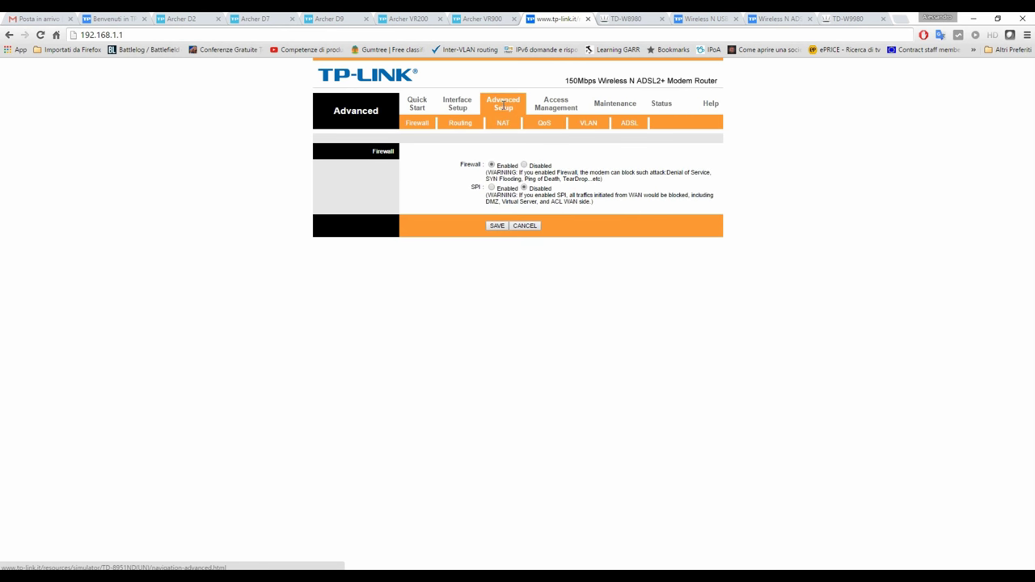
left_click(509, 128)
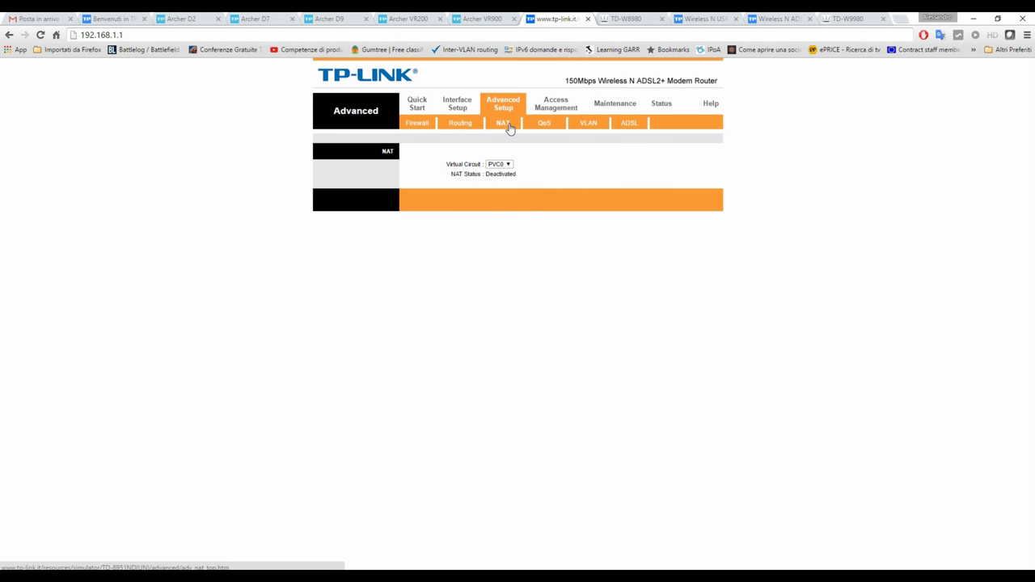
left_click(497, 164)
left_click(497, 167)
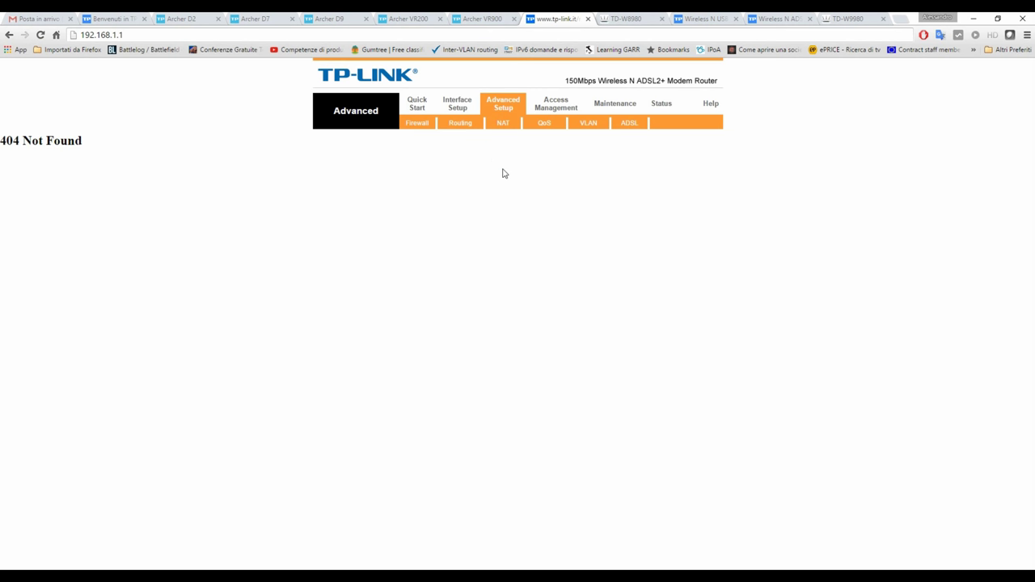
left_click(502, 124)
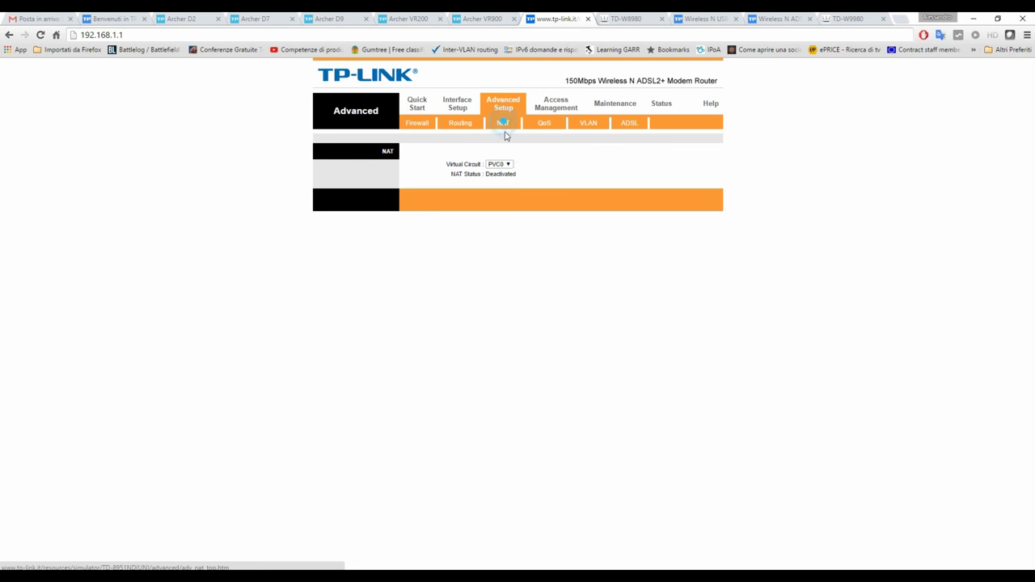
- Try to select virtual circuit PVC7 in the TD-8951ND NAT settings, and reload the NAT page
left_click(498, 164)
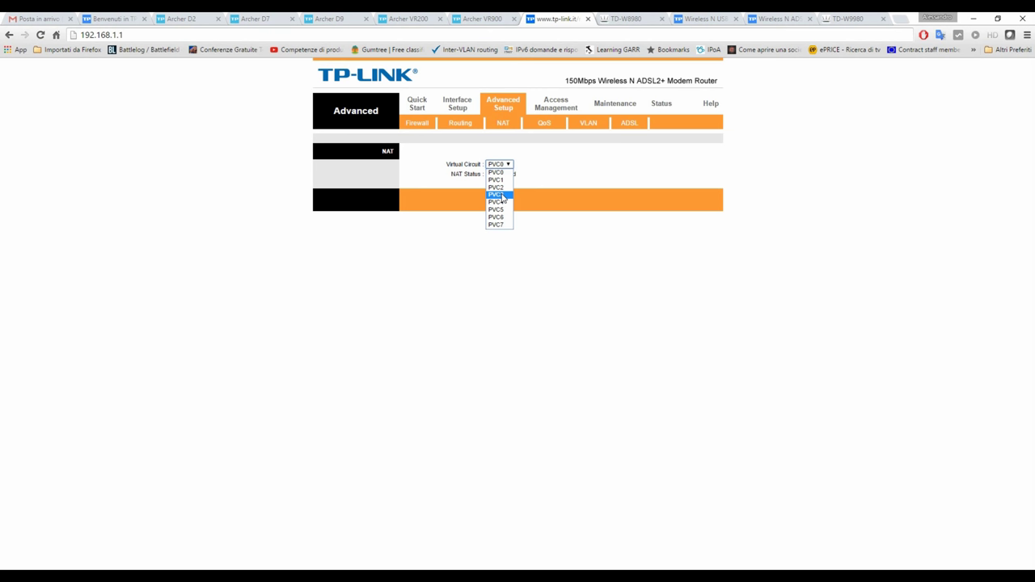
left_click(498, 224)
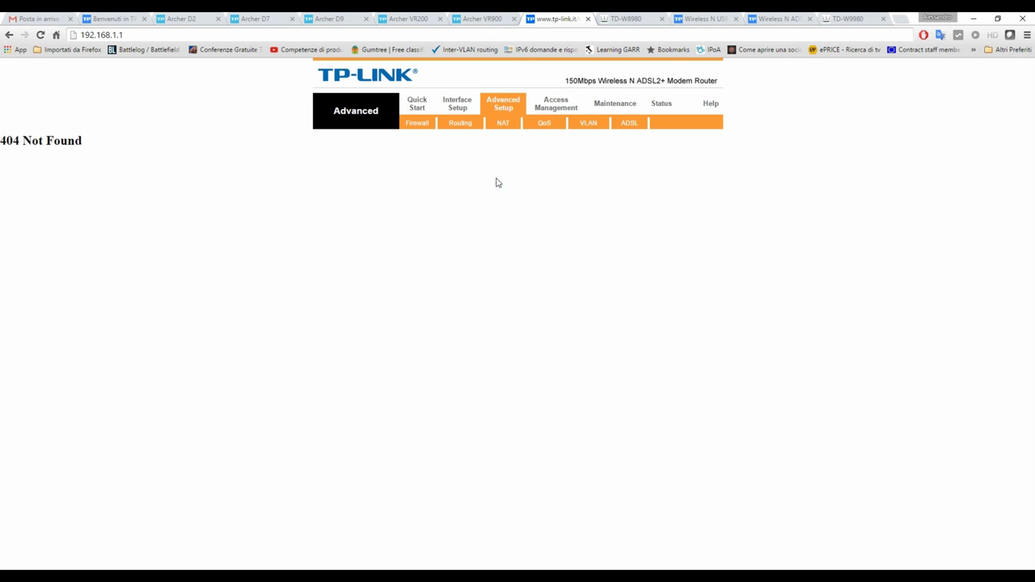
left_click(501, 123)
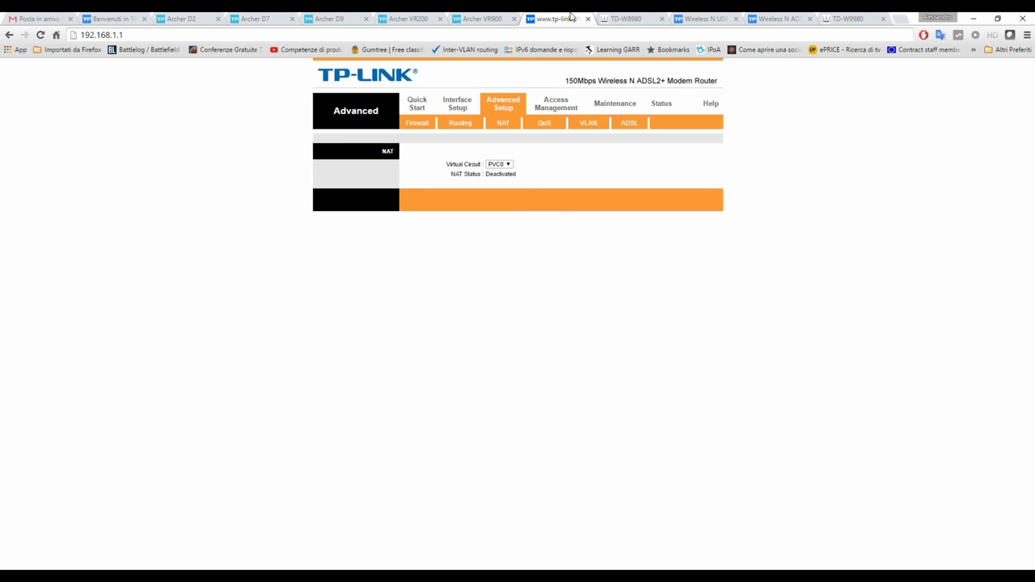
- On the TD-W8980 simulator, start a new virtual server entry under Forwarding and check its interface choices
left_click(622, 19)
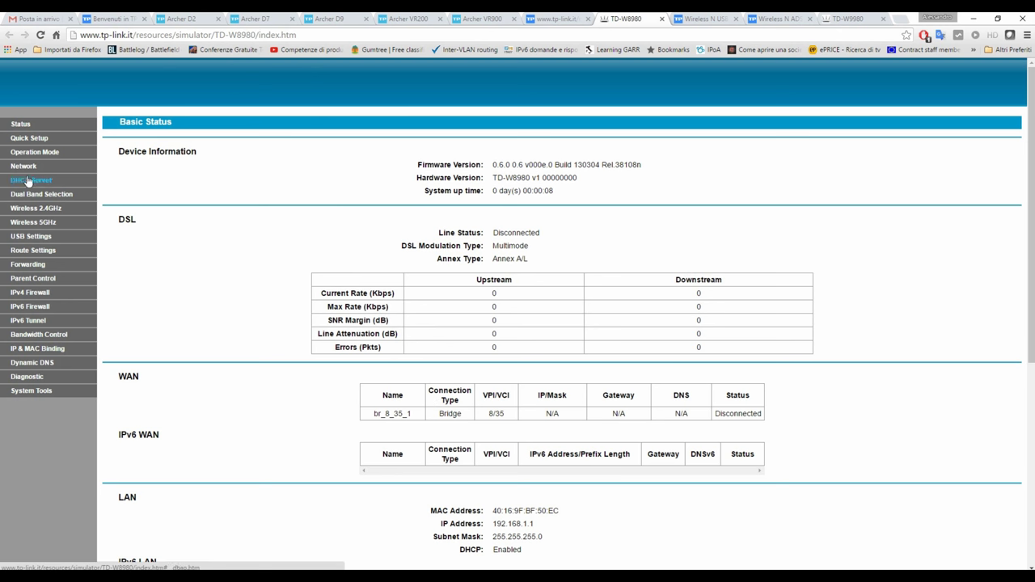
left_click(30, 267)
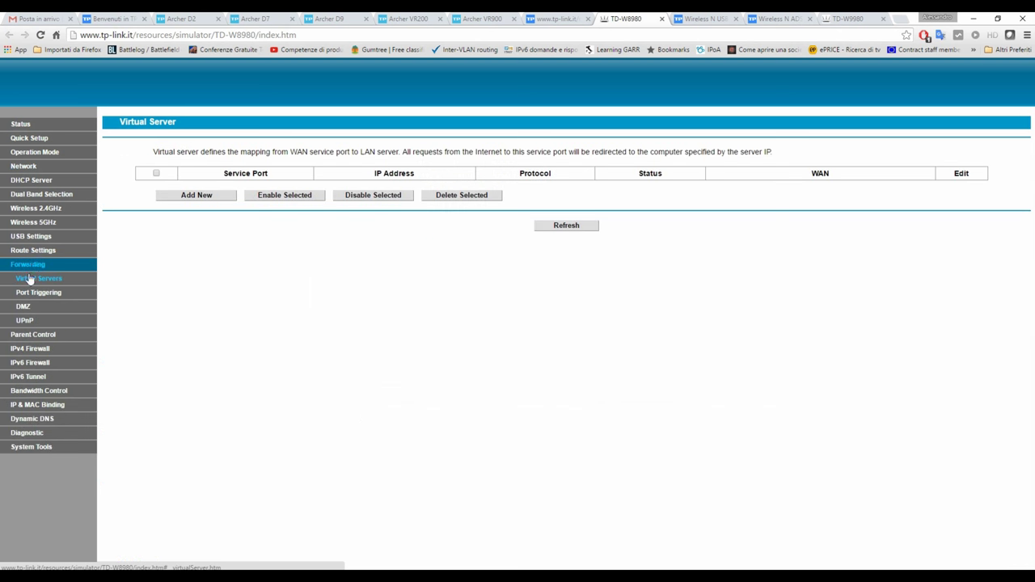
left_click(197, 196)
left_click(524, 185)
left_click(524, 195)
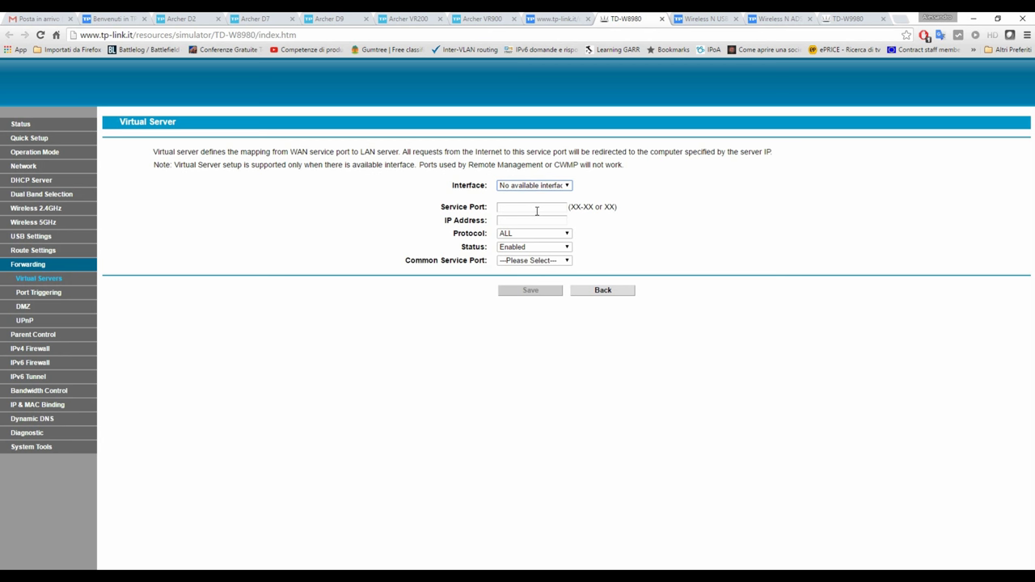
- Set the new entry's service port to 9000 and its IP address to 192.168.1.200
left_click(536, 208)
type("9000")
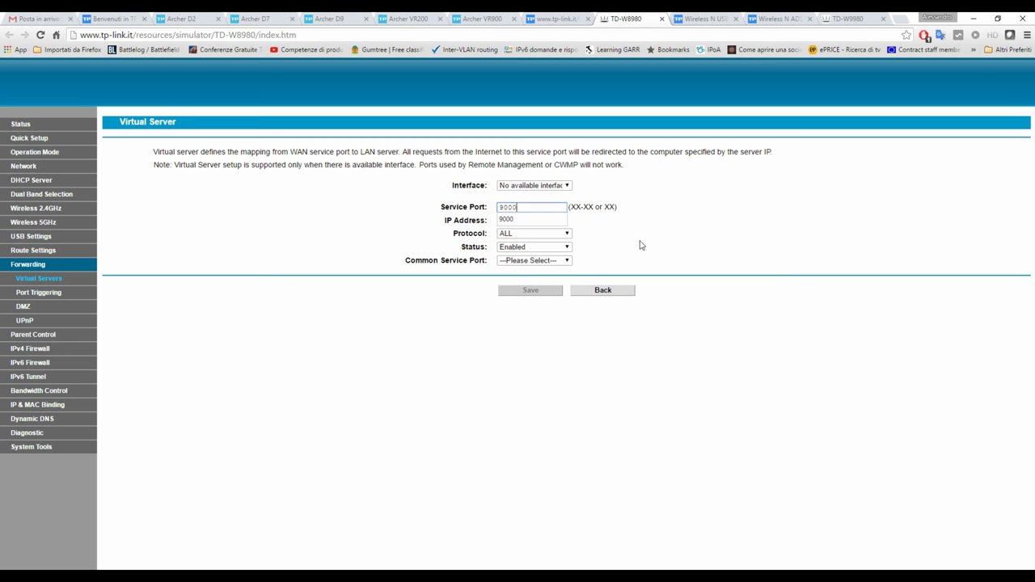
left_click(639, 238)
left_click(523, 221)
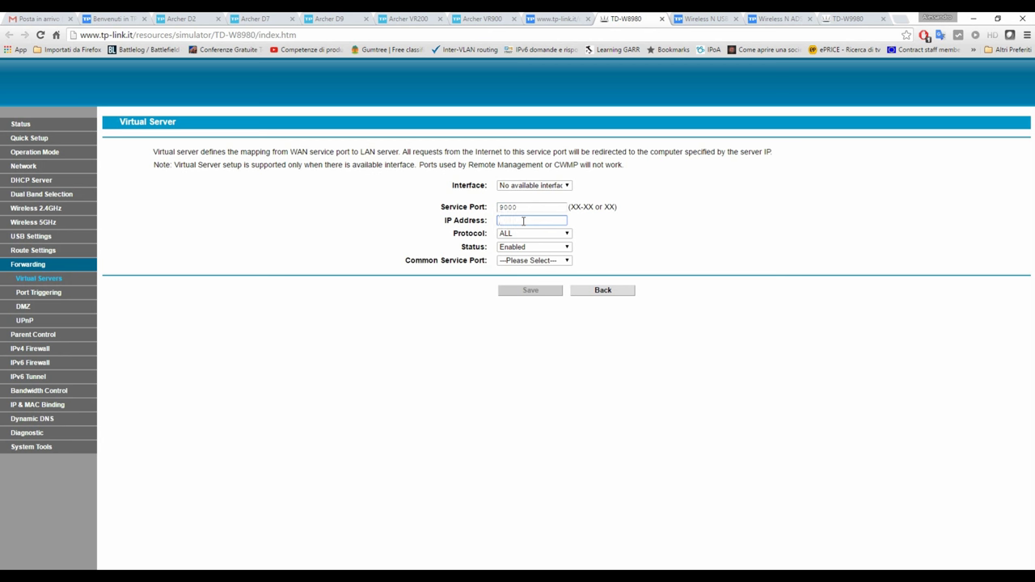
type("192.168.1.200")
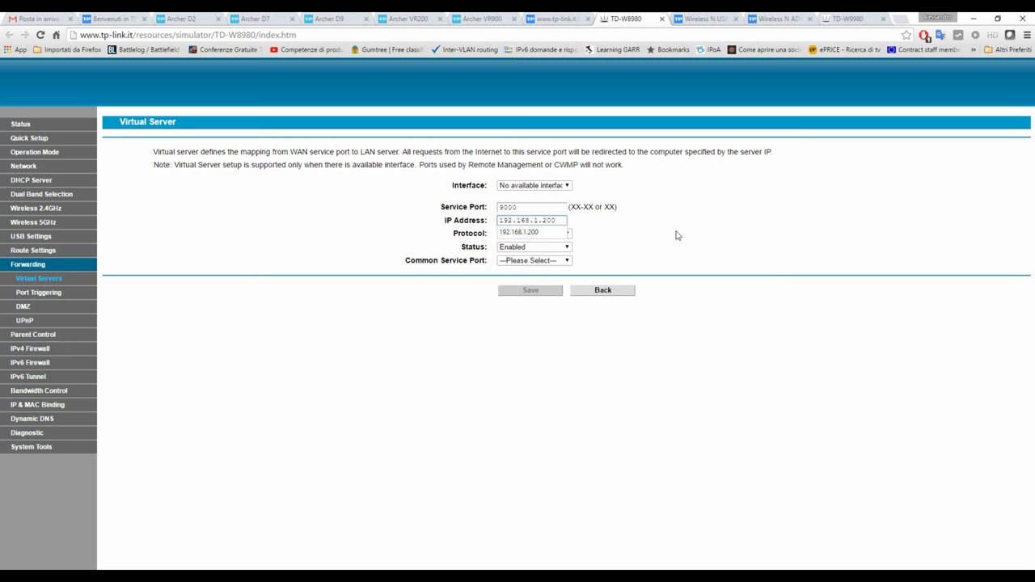
- Keep the entry's protocol at ALL and its status at Enabled, leaving the common service port unselected
left_click(556, 234)
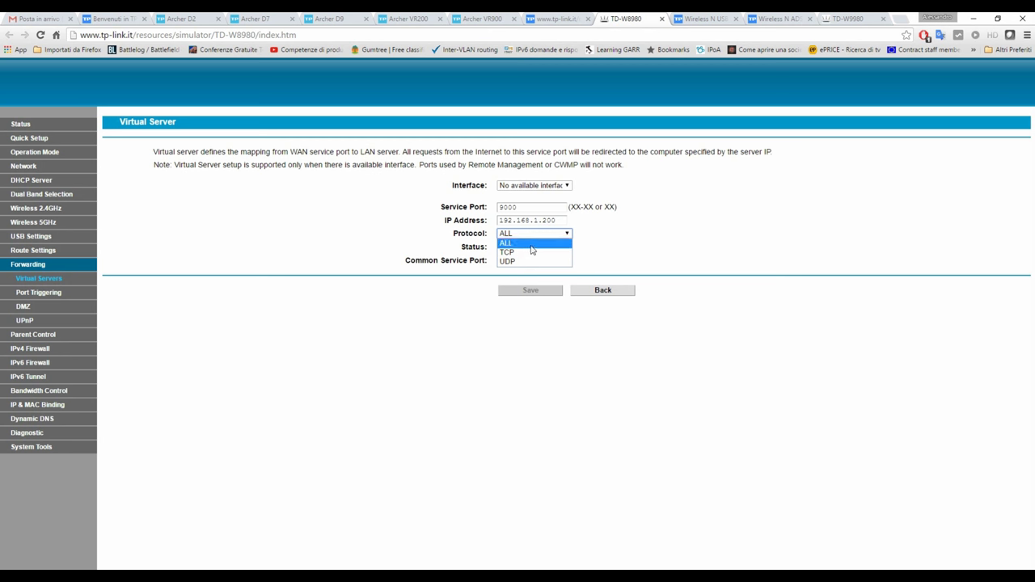
left_click(527, 243)
left_click(531, 246)
left_click(532, 257)
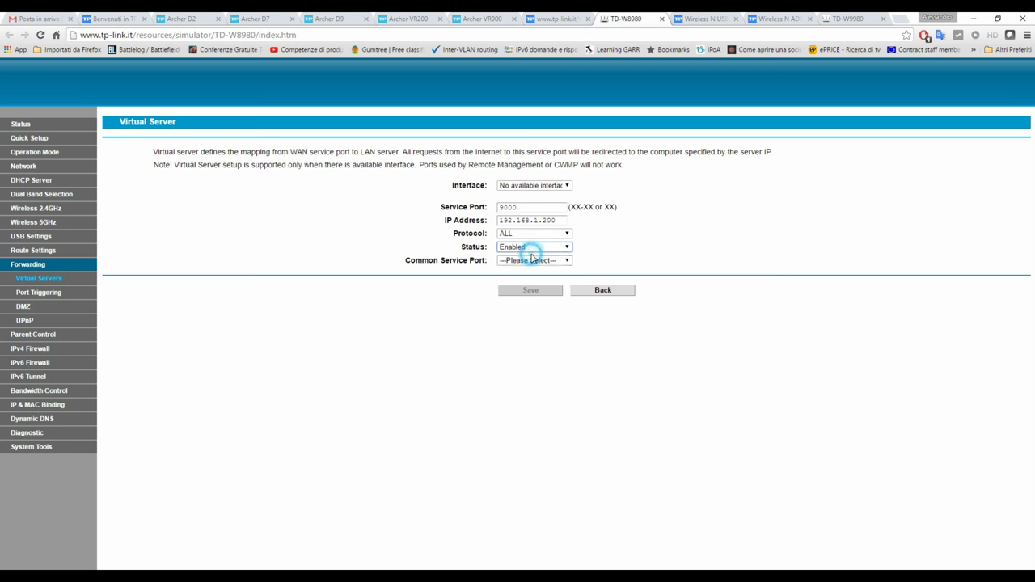
left_click(542, 261)
left_click(542, 268)
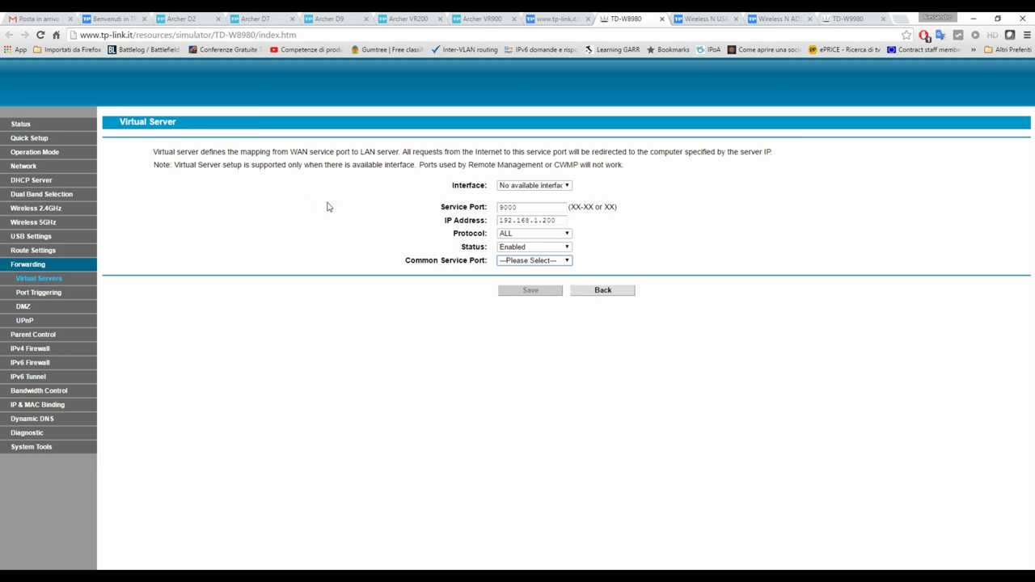
- Extend the entry's service port to the range 9000-9100
double_click(521, 209)
left_click(522, 209)
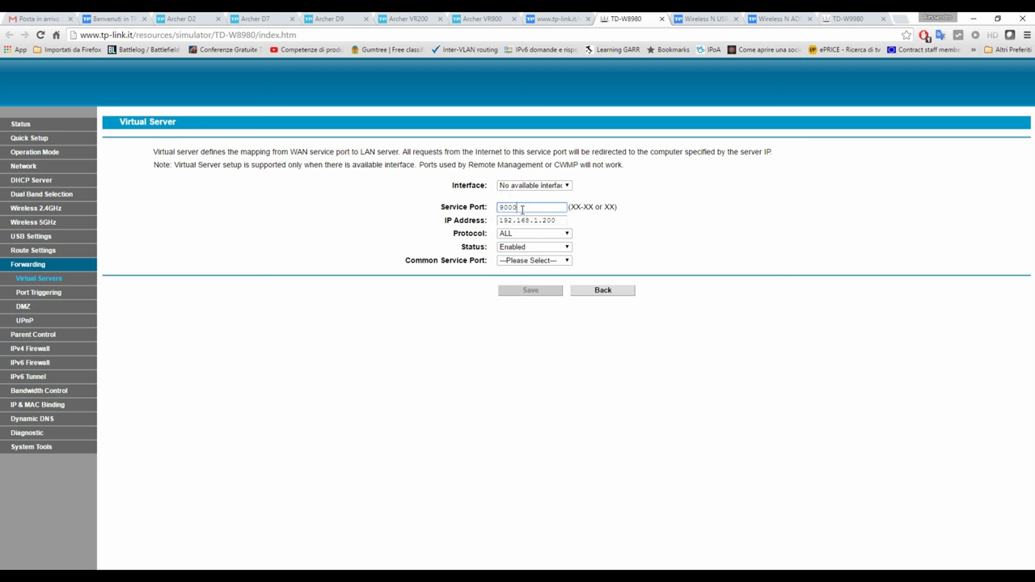
type("-9100")
- Switch to the TD-W8968 simulator, log in, and add a new virtual server under the advanced NAT settings
left_click(702, 18)
left_click(508, 316)
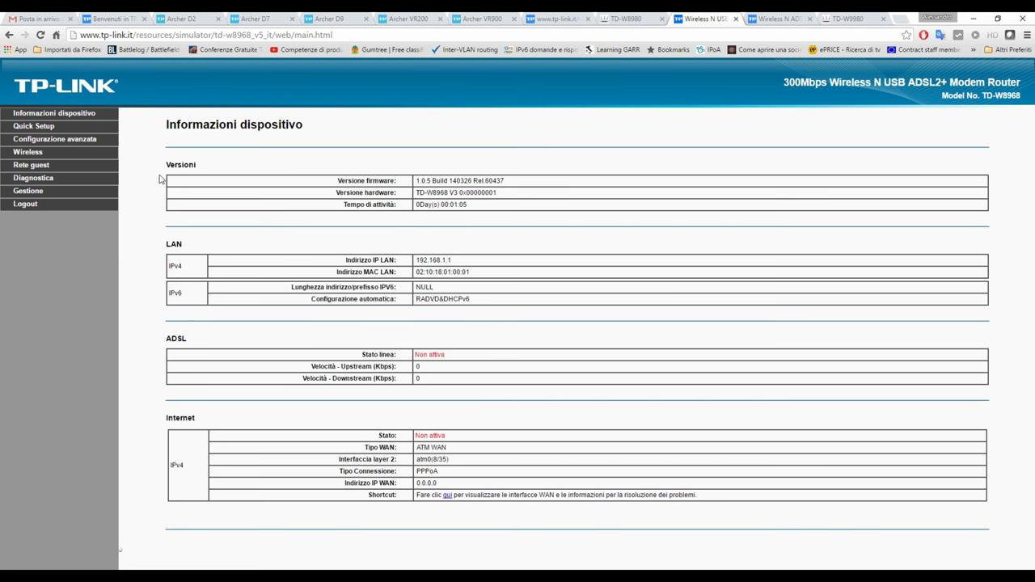
left_click(32, 144)
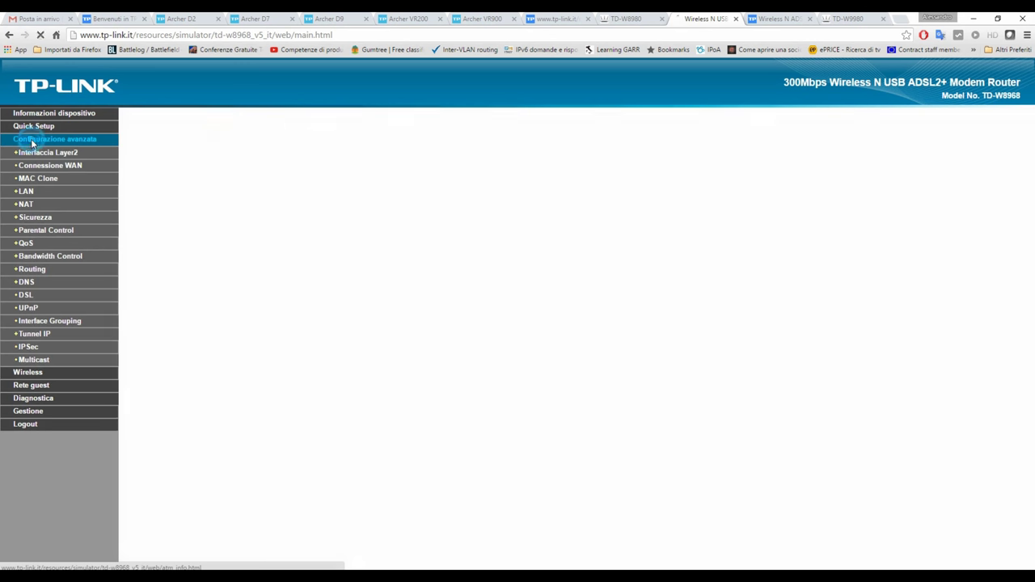
left_click(23, 205)
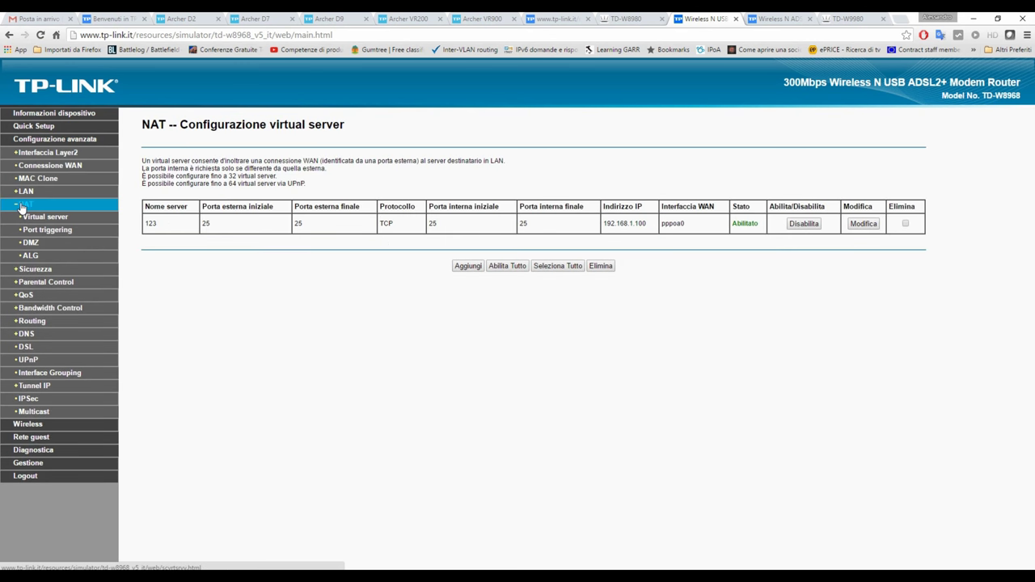
left_click(42, 219)
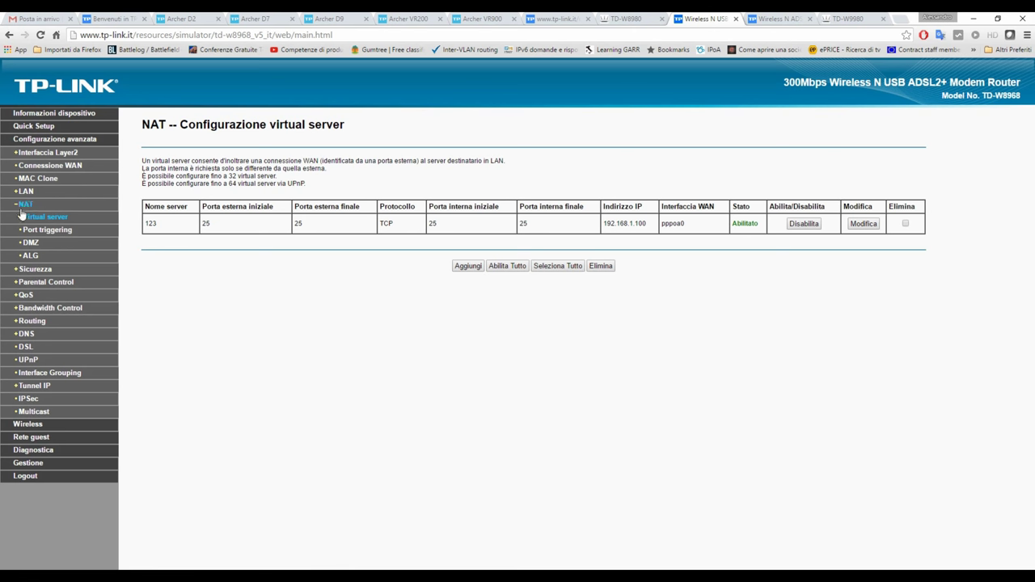
left_click(467, 266)
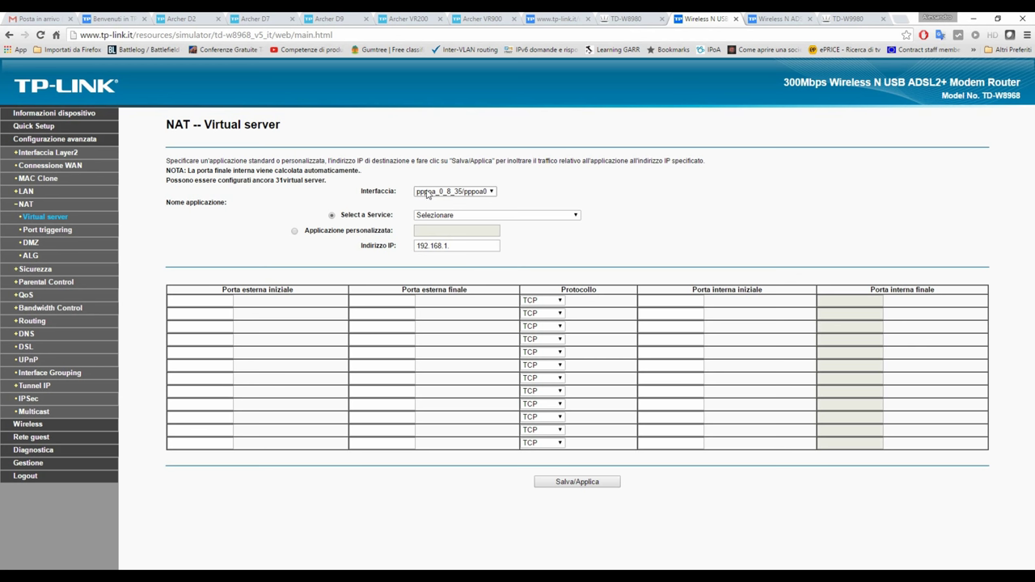
- Choose the interface pppoa_0_8_35/pppoa0 and review the predefined service list without selecting a service
left_click(438, 194)
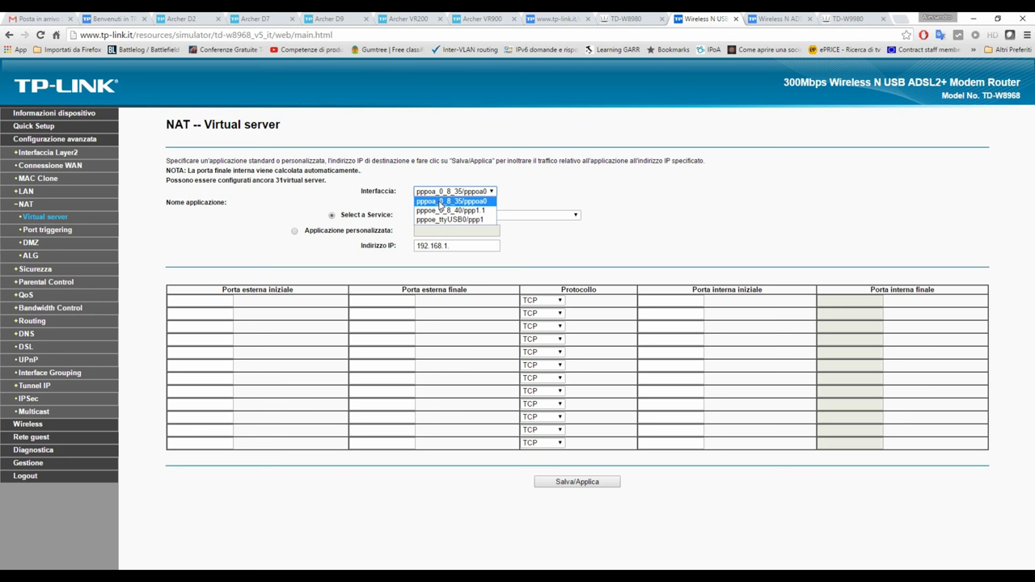
left_click(440, 201)
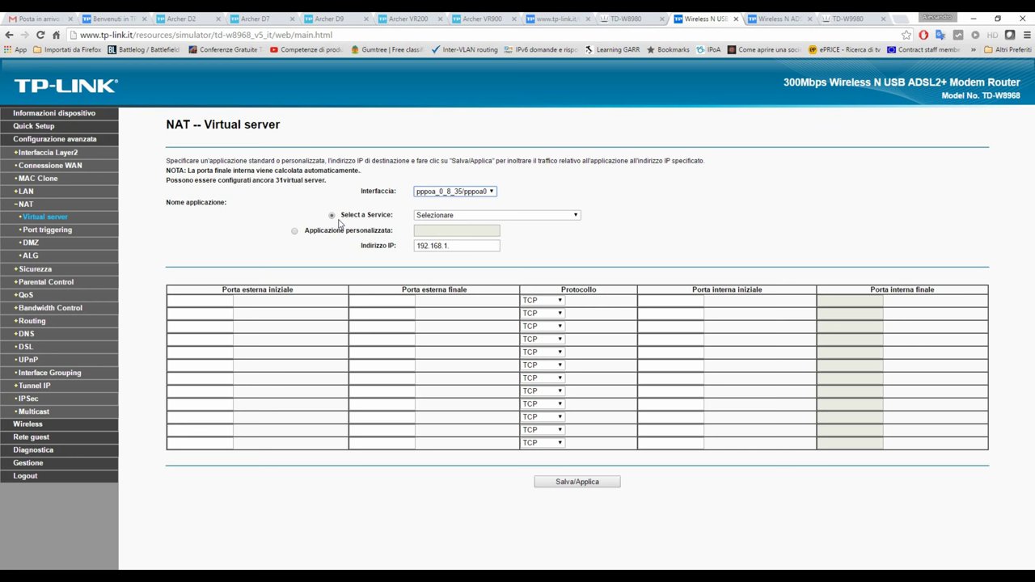
left_click(445, 215)
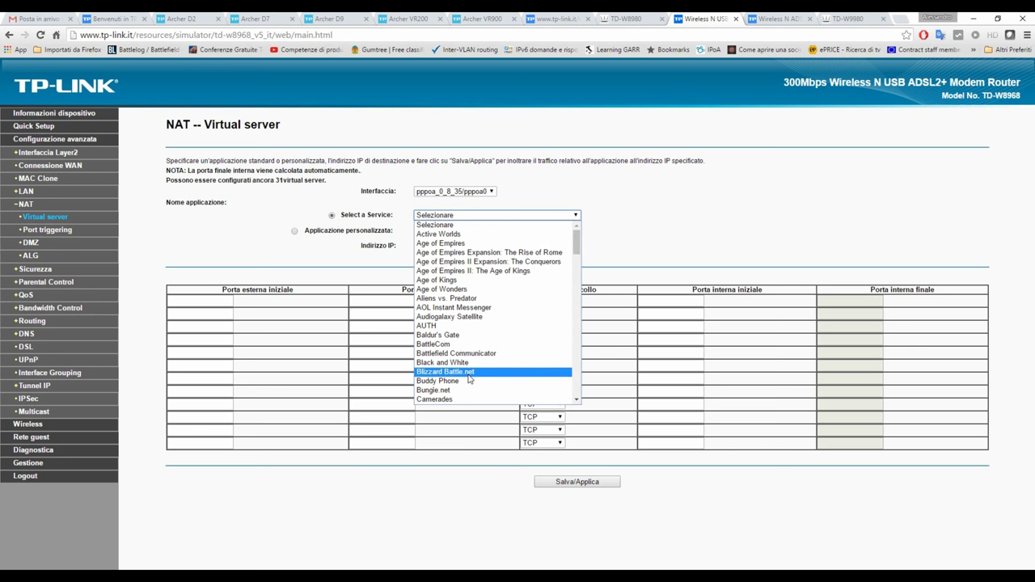
left_click(445, 224)
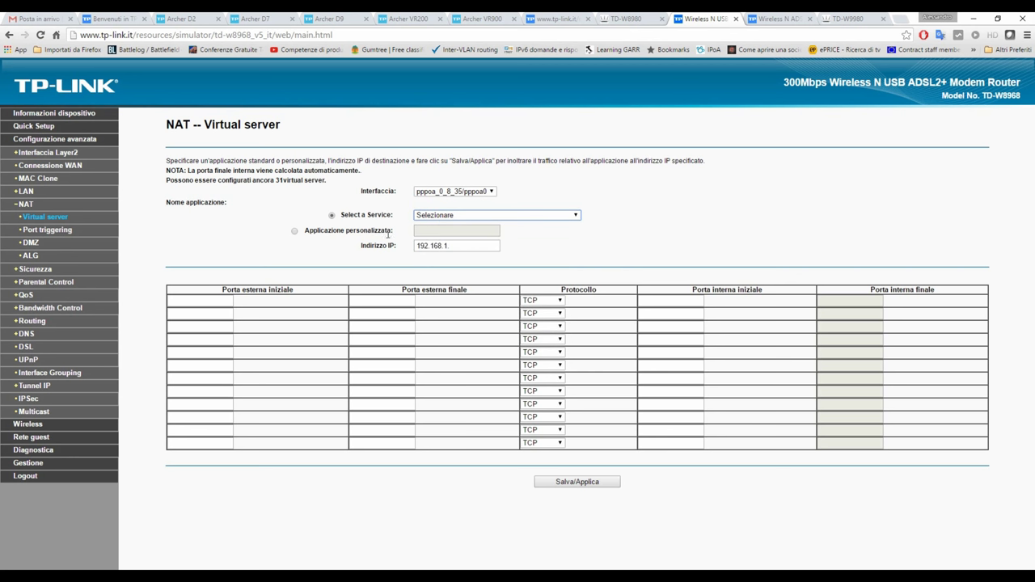
- Define a custom application named dvr with the IP address 192.168.1.200
left_click(295, 233)
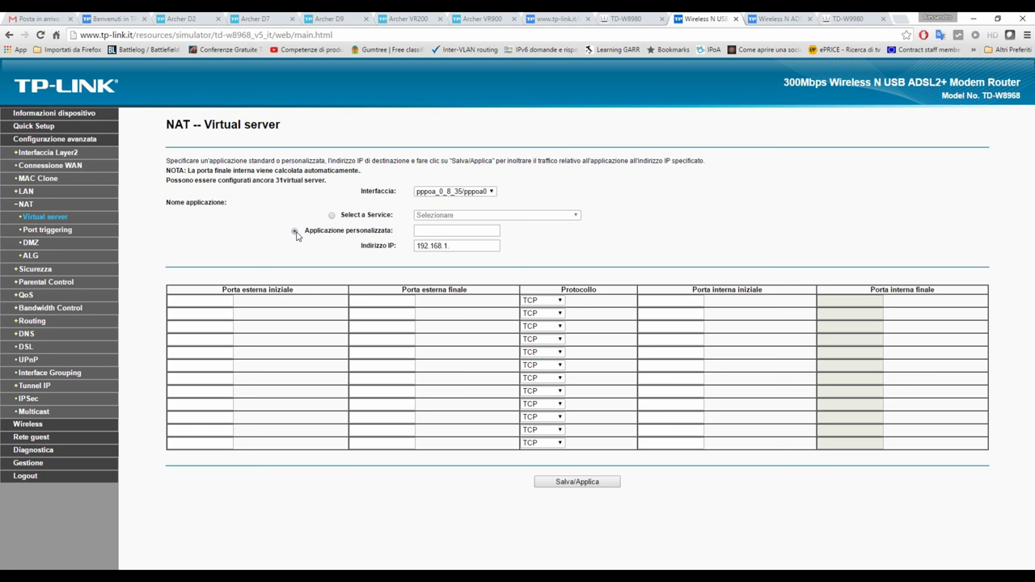
left_click(451, 231)
left_click(467, 247)
type("200")
- Set the first row's external start and end ports to 9000 with protocol TCP/UDP, and save the virtual server
left_click(203, 305)
type("9000")
key("Tab")
type("900")
key("Tab")
key("Down")
key("Down")
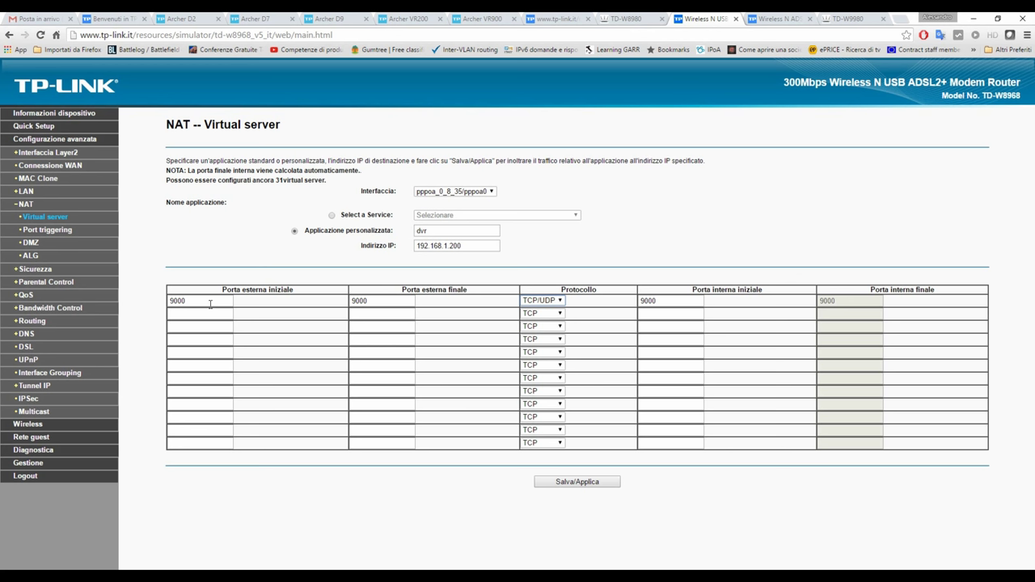
key("Tab")
left_click(596, 482)
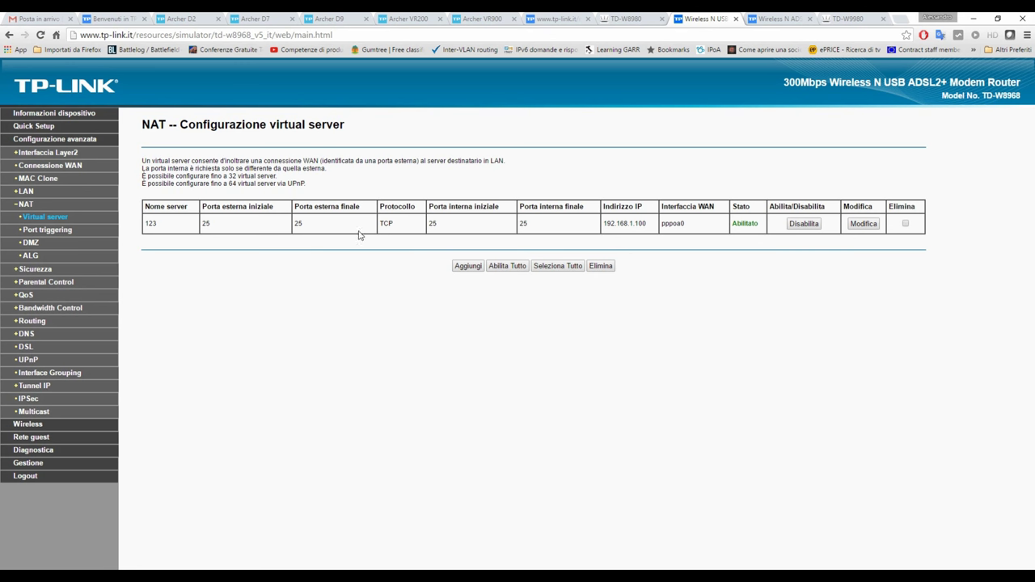
- Switch to the TD-W8960N simulator, log in, and open the Virtual Servers page under the advanced NAT settings
left_click(770, 23)
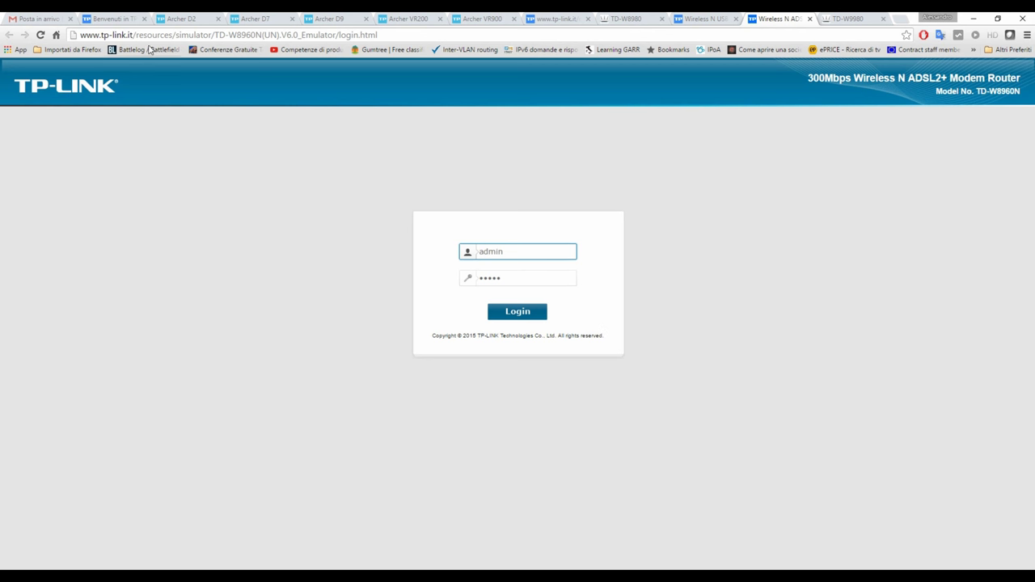
left_click(532, 312)
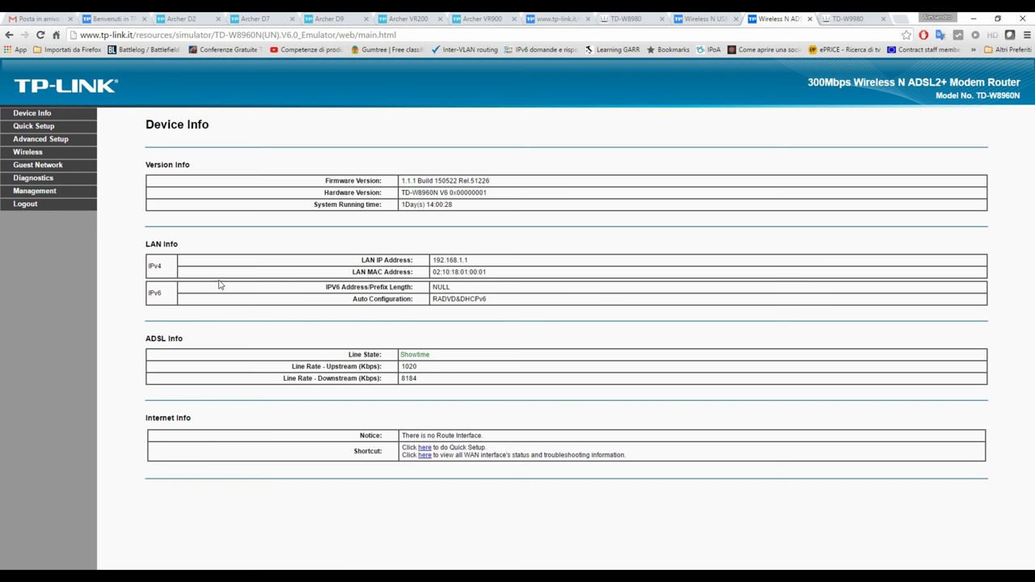
left_click(48, 139)
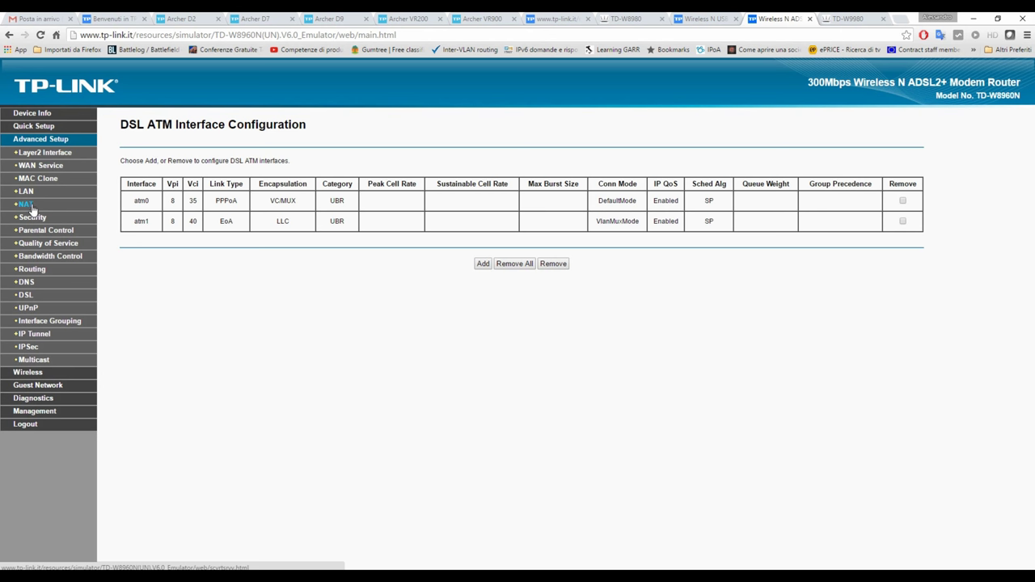
left_click(28, 204)
left_click(48, 218)
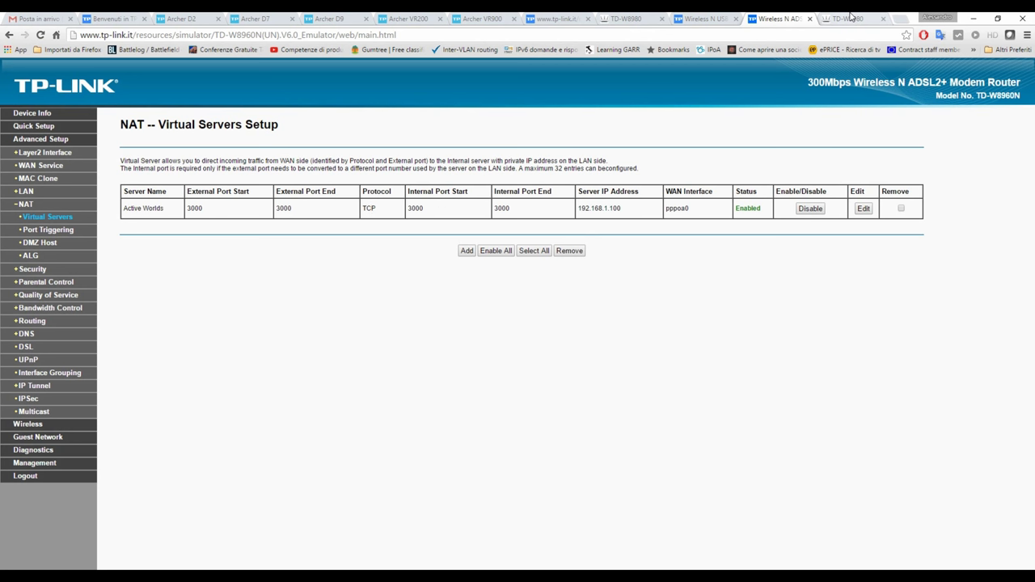
- On the TD-W9980 simulator, open a new virtual server form under Forwarding and check the available interfaces
left_click(878, 24)
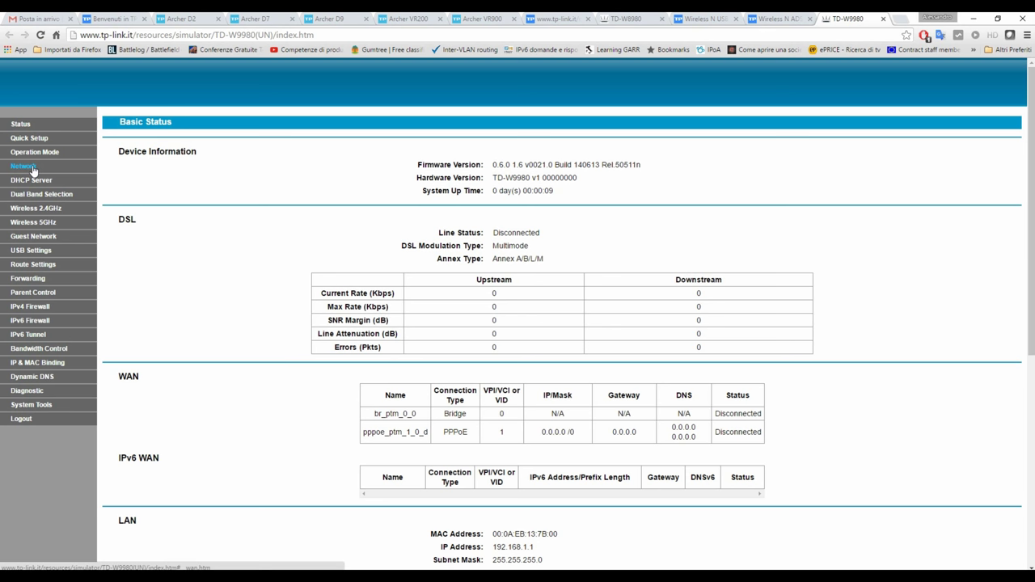
left_click(30, 279)
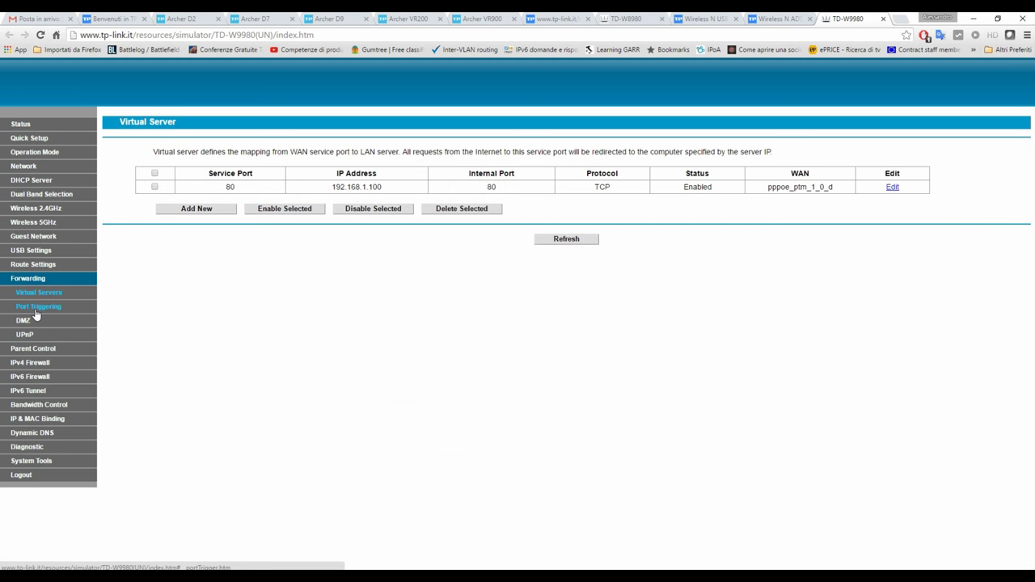
left_click(198, 210)
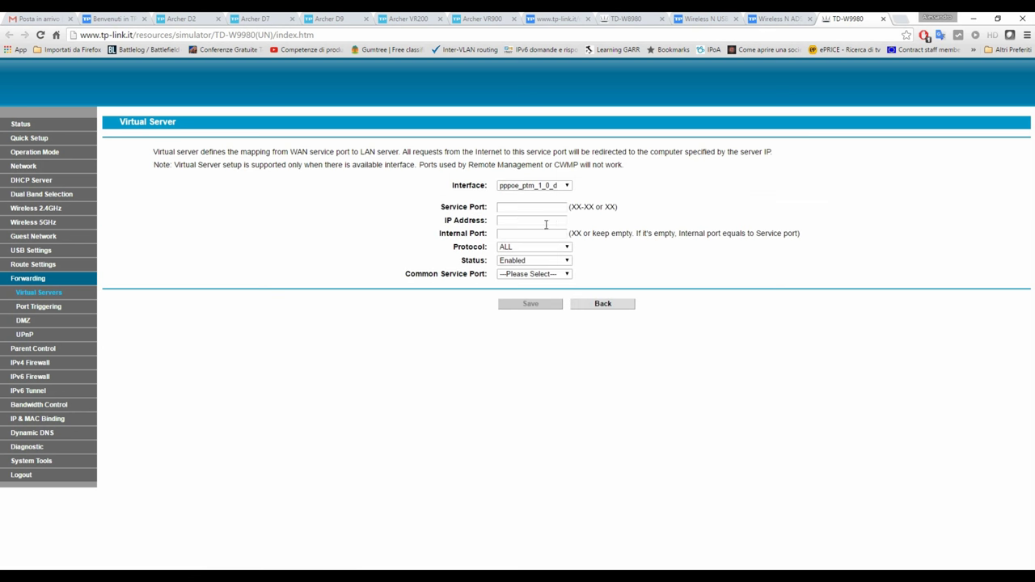
left_click(542, 209)
left_click(530, 185)
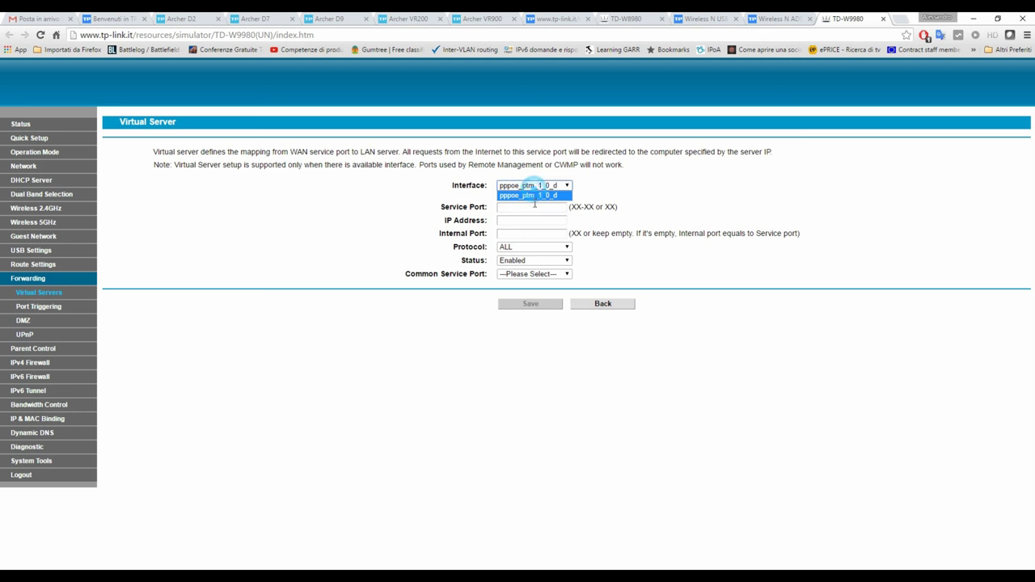
left_click(530, 188)
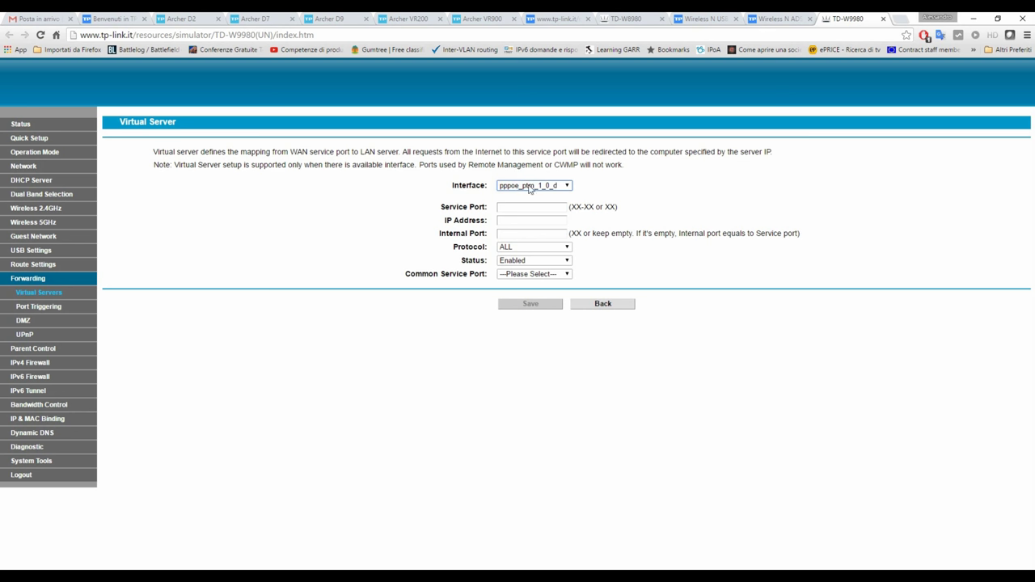
- Examine the PPPoE connection pppoe_ptm_1_0_d in the router's WAN interface table under Network
left_click(37, 167)
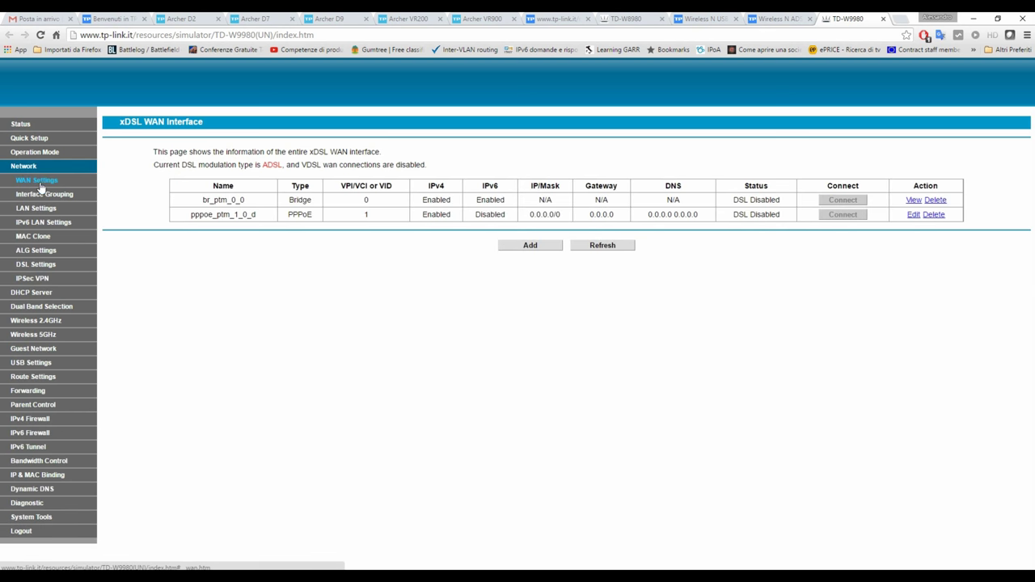
left_click_drag(271, 216, 675, 217)
left_click(356, 255)
- Return to the Forwarding virtual servers, open a new entry form, and go to its service port
left_click(27, 391)
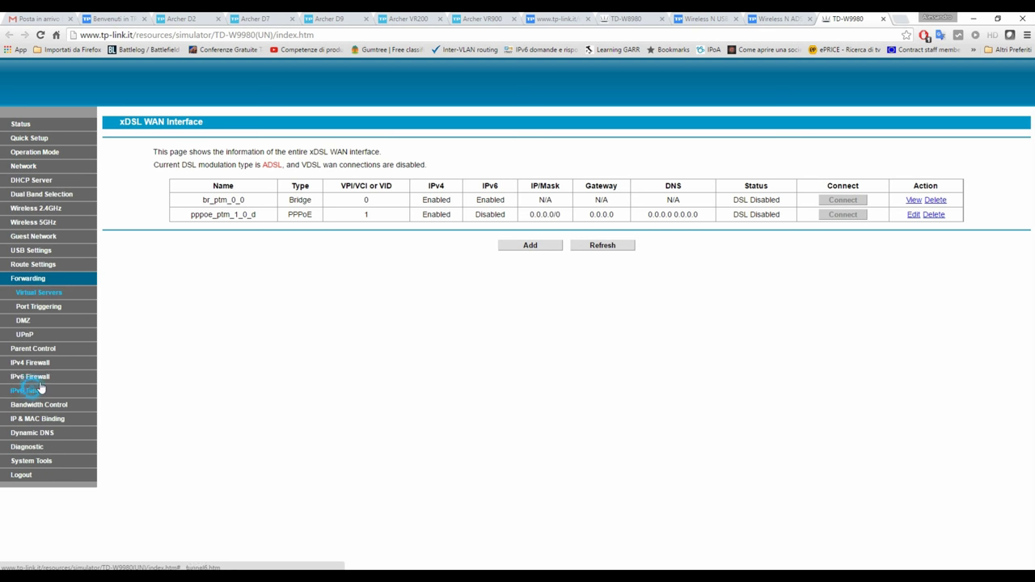
left_click(207, 209)
left_click(527, 186)
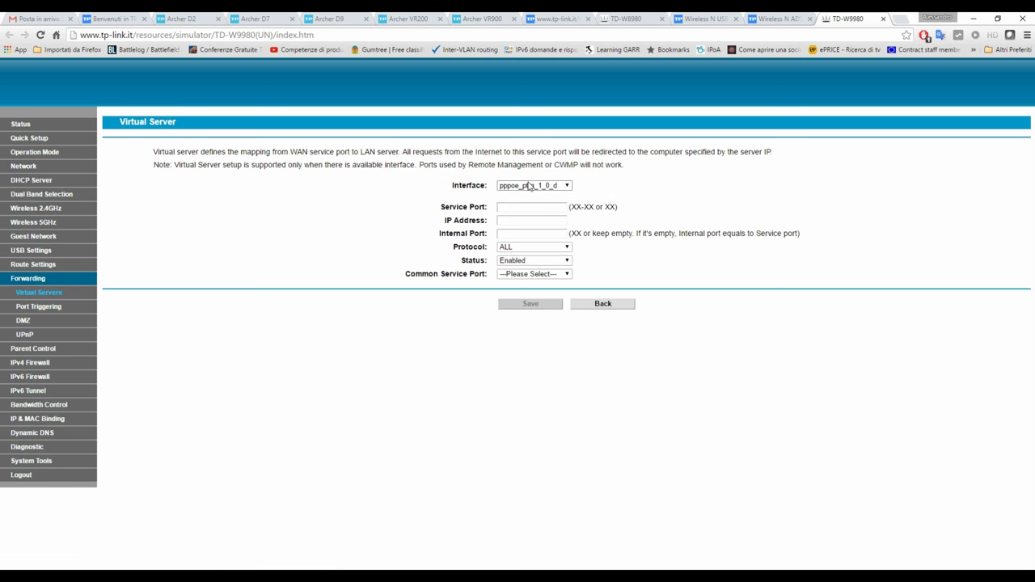
left_click(526, 207)
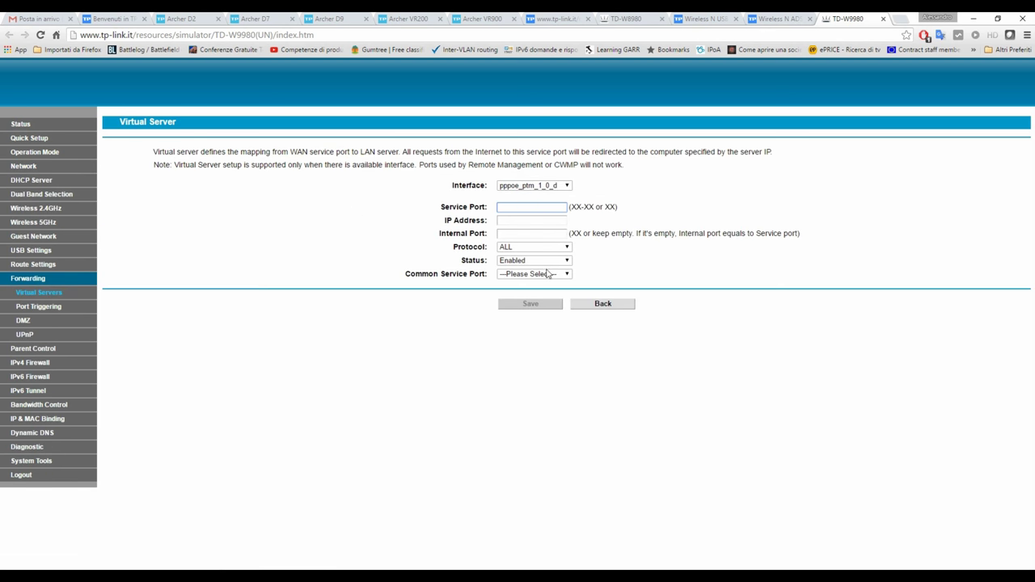